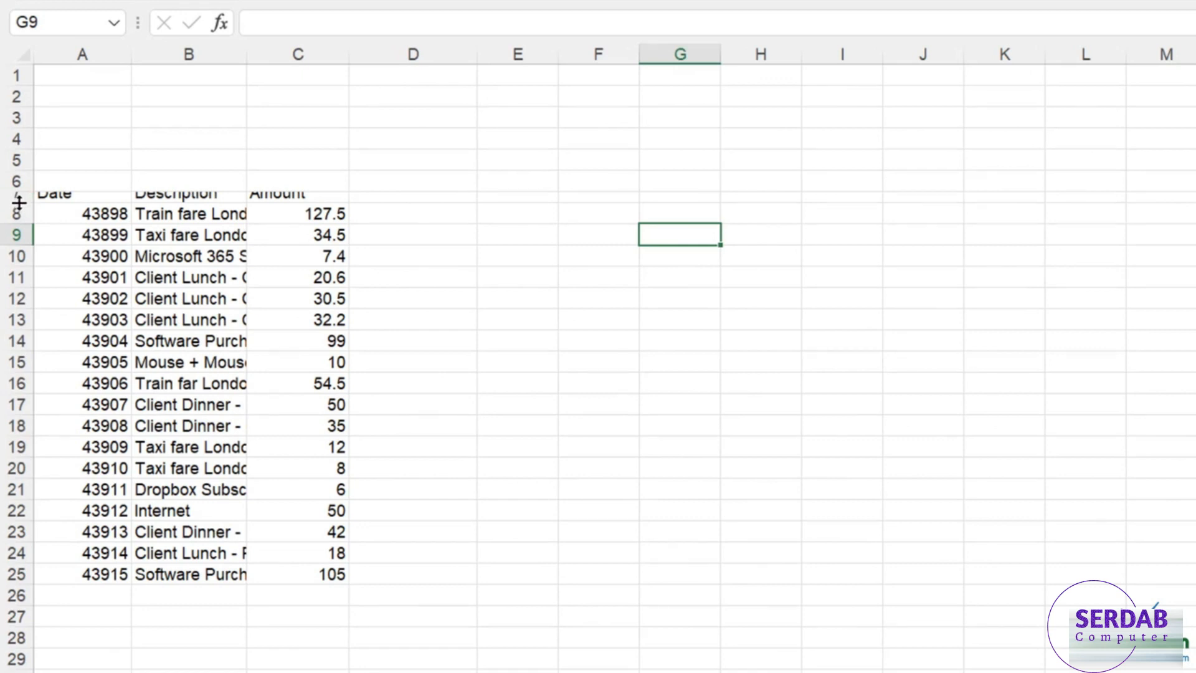
Step: Fit row 7's height to its text and unevenly shrink rows 7, 9, 12 and 14
{"action": "double_click", "coordinate": [18, 202]}
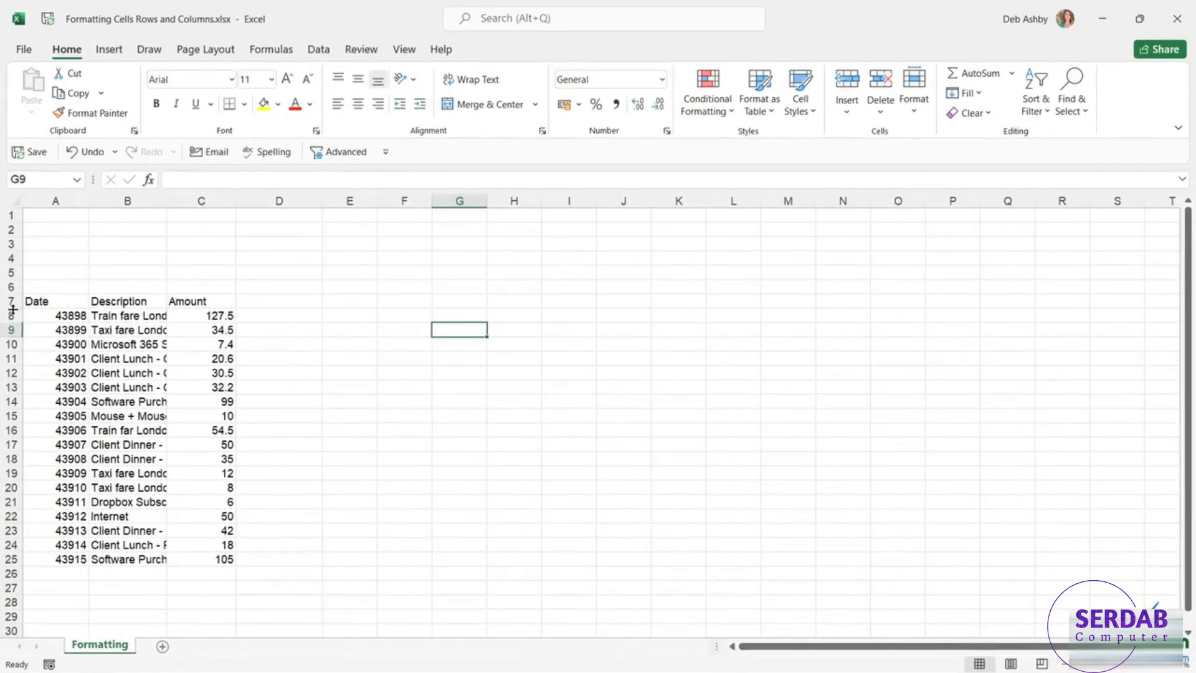
{"action": "left_click_drag", "start_coordinate": [13, 213], "coordinate": [13, 207]}
{"action": "left_click_drag", "start_coordinate": [10, 303], "coordinate": [10, 299]}
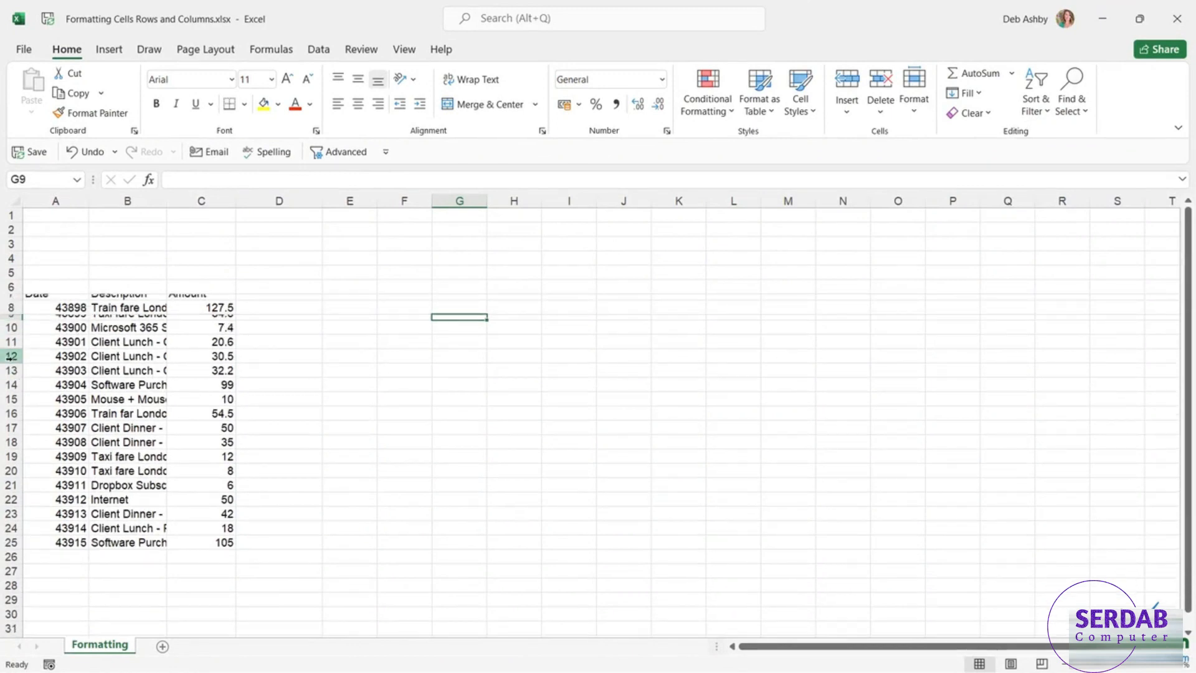
{"action": "mouse_move", "coordinate": [13, 362]}
{"action": "left_mouse_down"}
{"action": "mouse_move", "coordinate": [8, 349]}
{"action": "mouse_move", "coordinate": [9, 374]}
{"action": "left_mouse_up"}
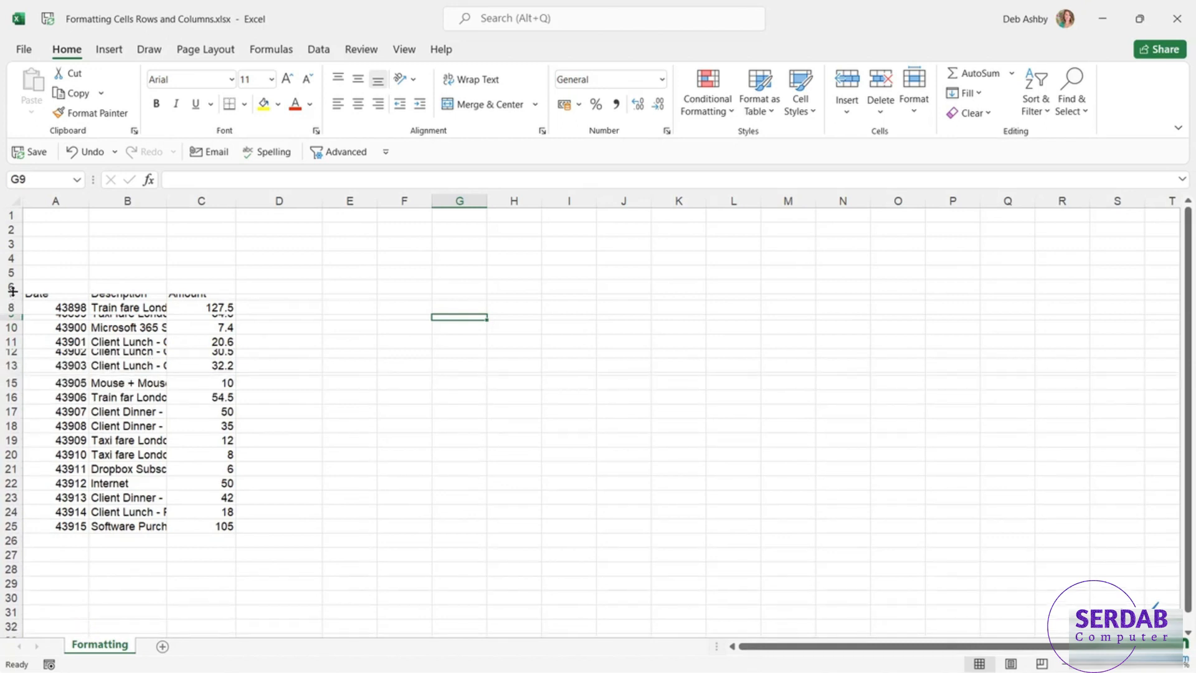
Step: AutoFit the height of rows 7 to 26 to their contents
{"action": "left_click_drag", "start_coordinate": [9, 294], "coordinate": [8, 541]}
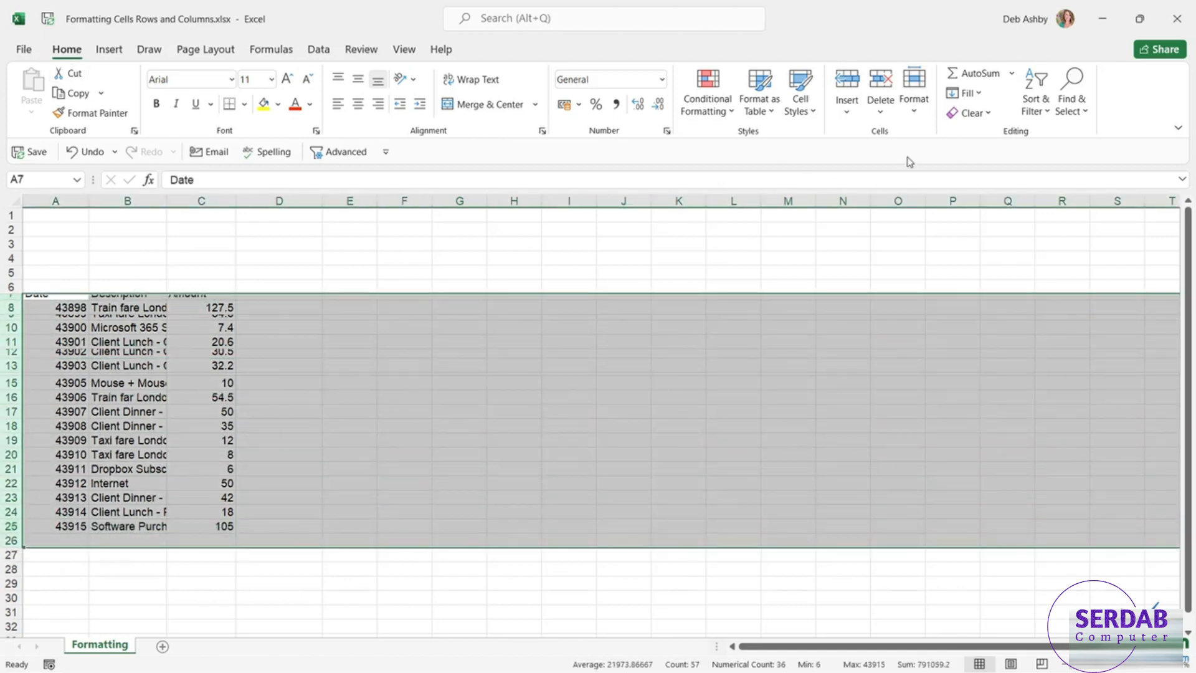
{"action": "left_click", "coordinate": [915, 113]}
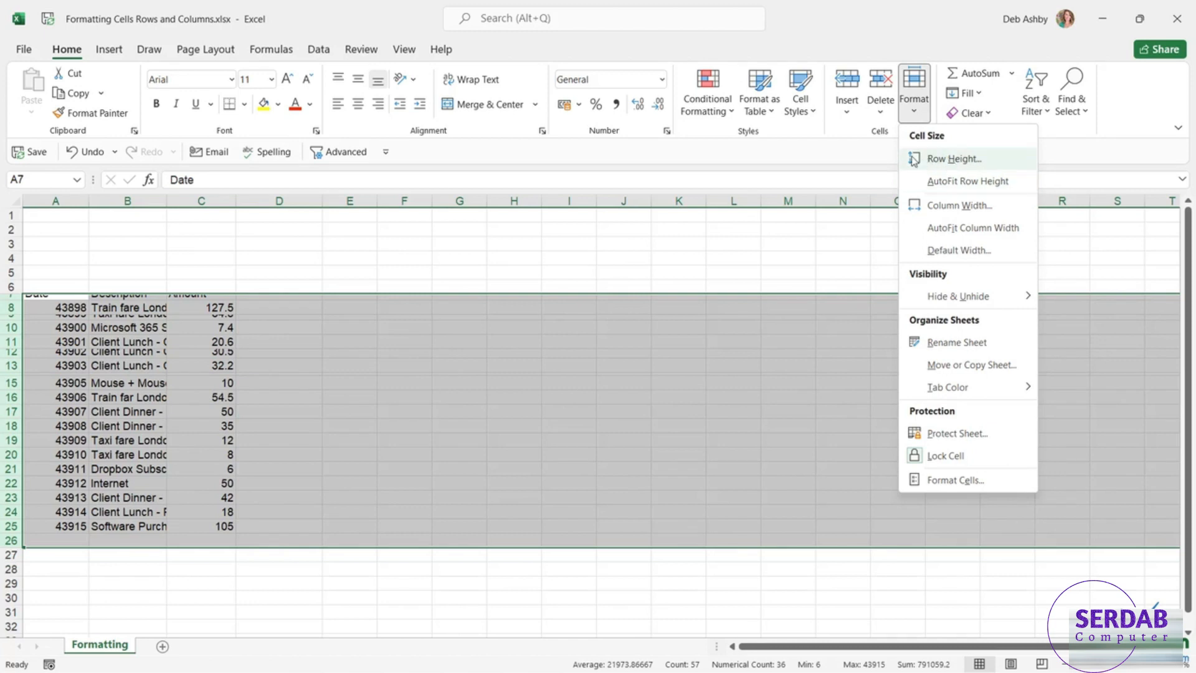
{"action": "left_click", "coordinate": [969, 182]}
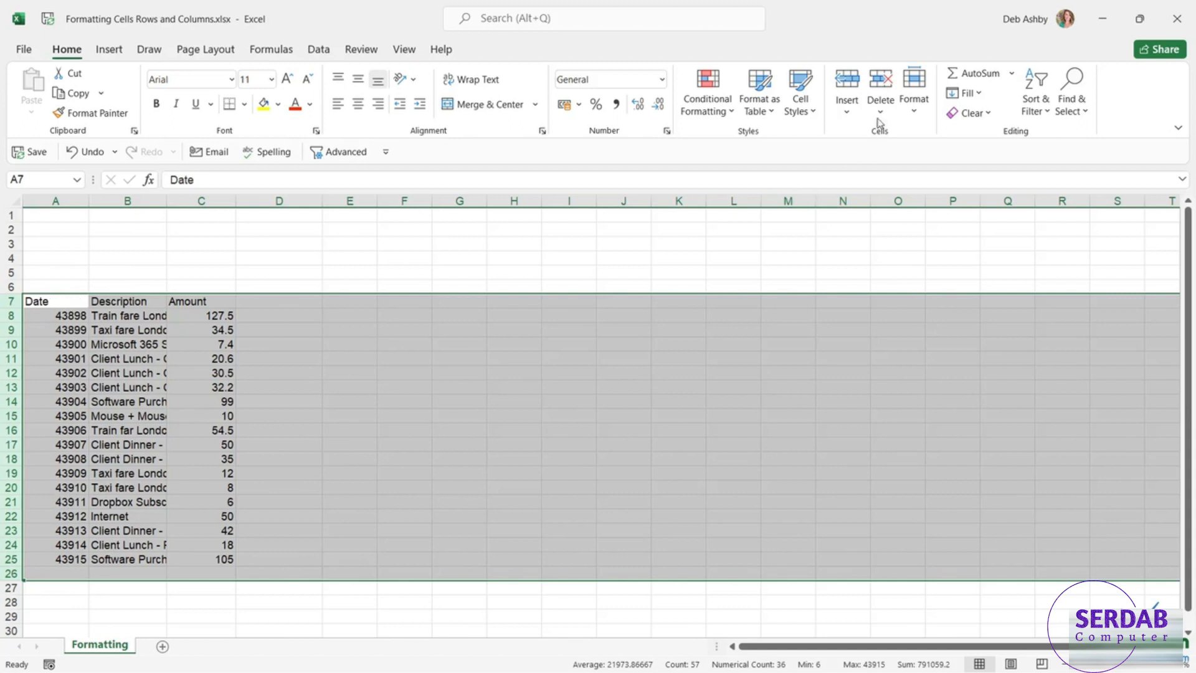
Step: Try a row height of 25 on rows 7 to 26 and undo the change
{"action": "left_click", "coordinate": [916, 106]}
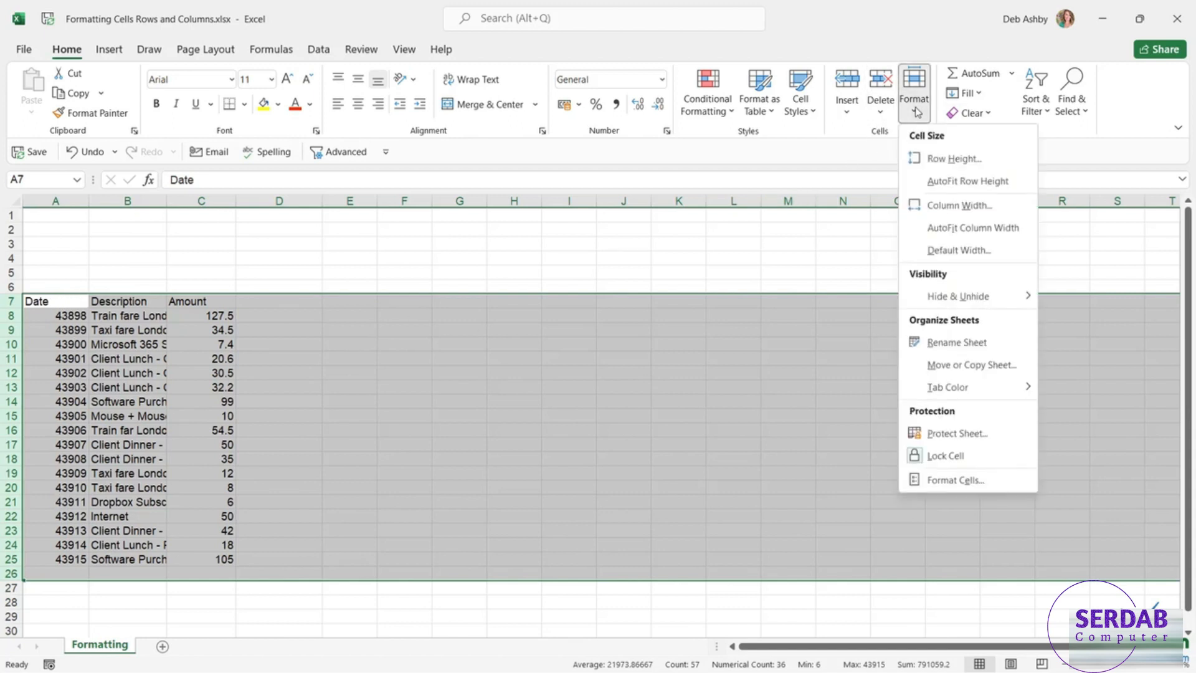
{"action": "left_click", "coordinate": [932, 160]}
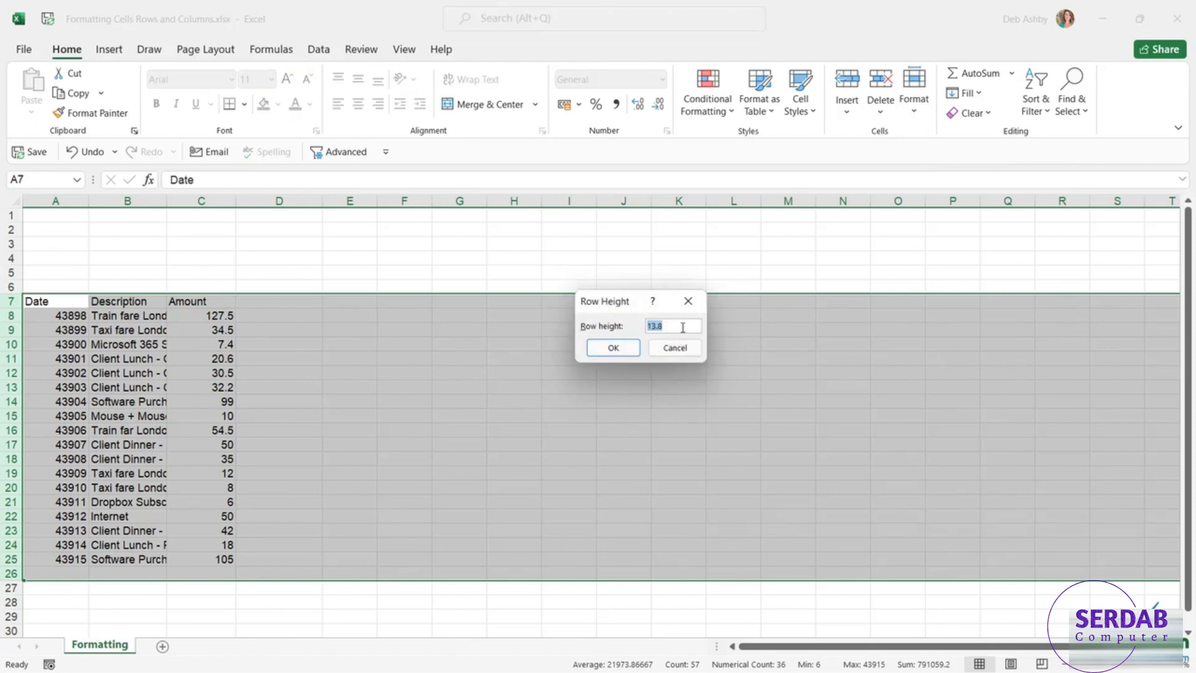
{"action": "type", "text": "25"}
{"action": "left_click", "coordinate": [614, 349]}
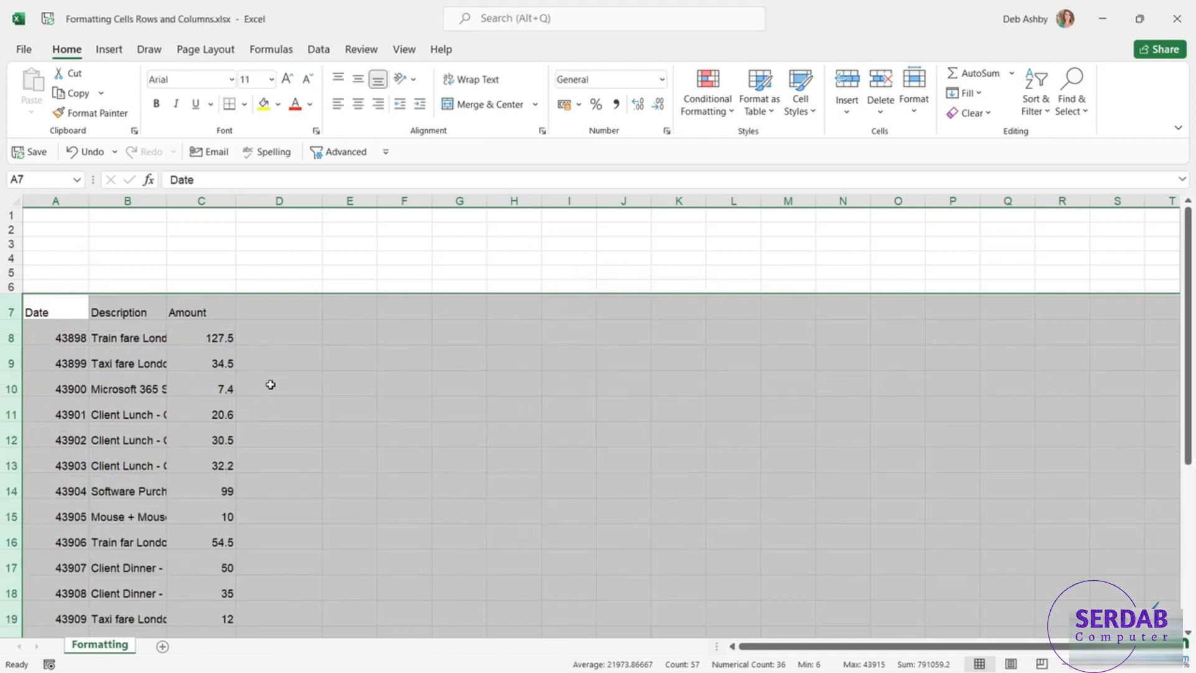
{"action": "left_click", "coordinate": [91, 154]}
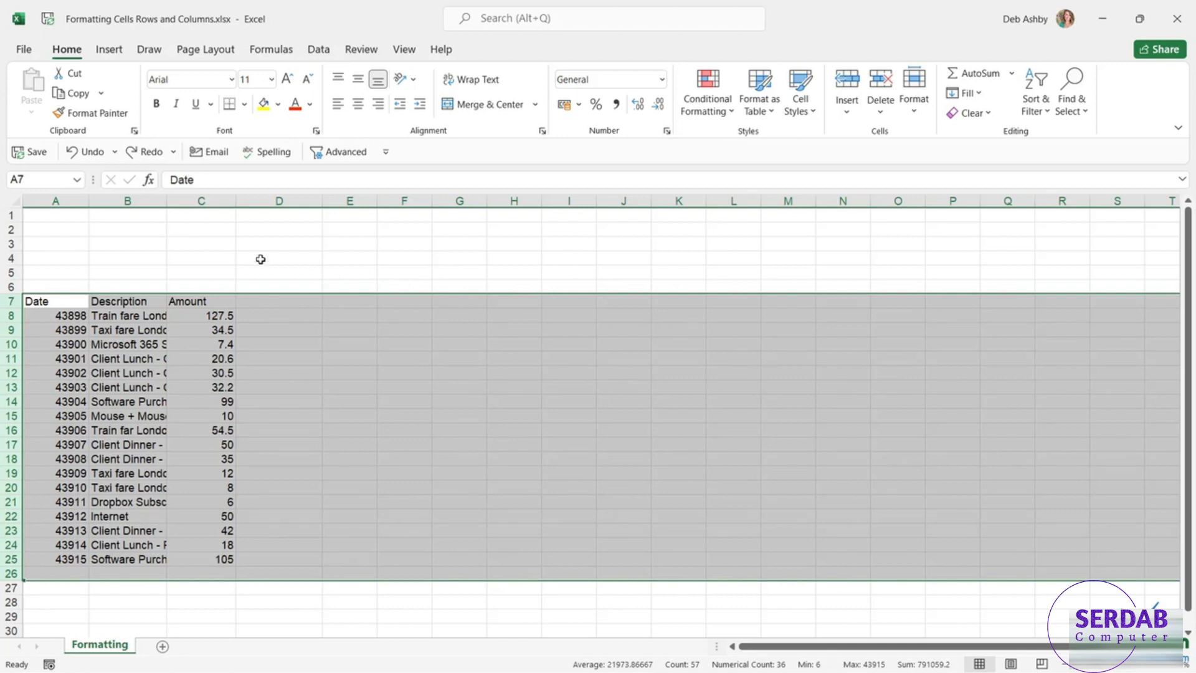
{"action": "left_click", "coordinate": [317, 263]}
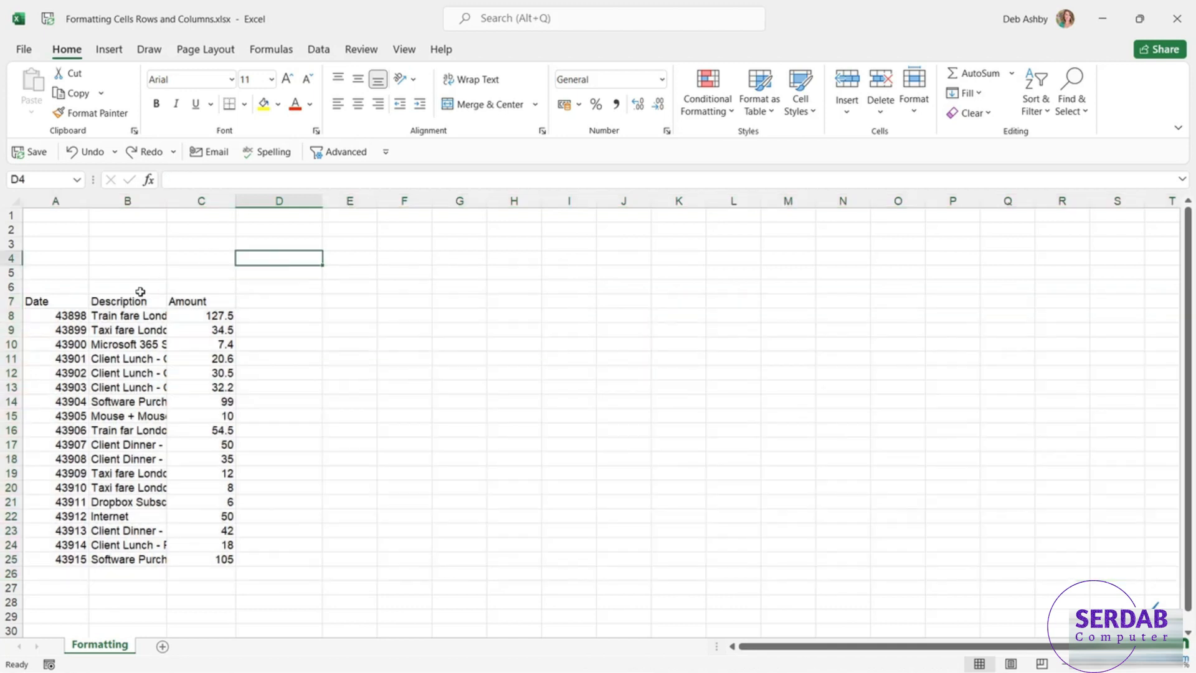
Step: AutoFit the width of column B so the full descriptions fit
{"action": "left_click", "coordinate": [128, 201]}
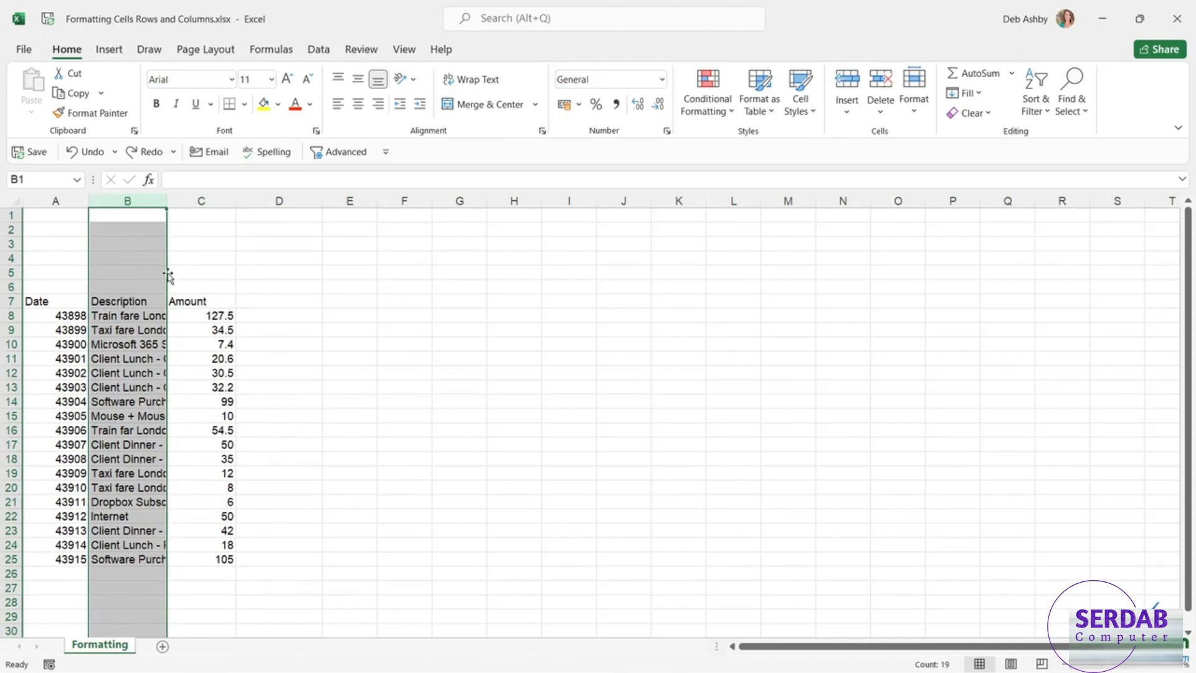
{"action": "double_click", "coordinate": [167, 200]}
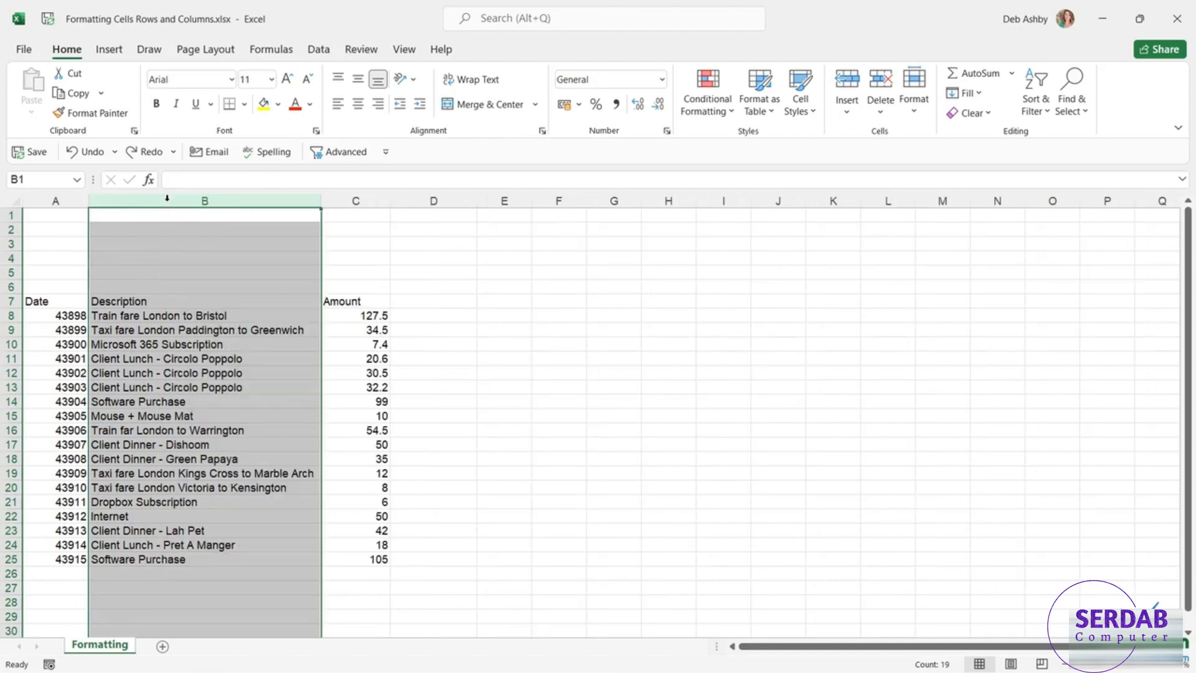
{"action": "left_click", "coordinate": [460, 334]}
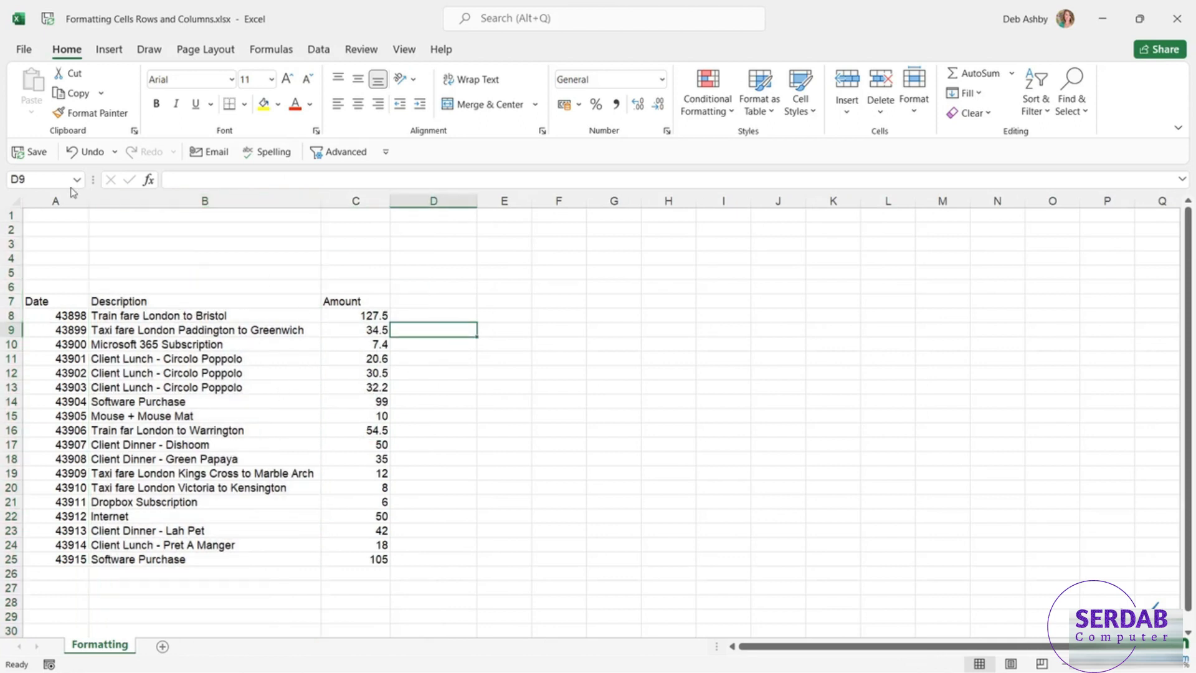
Step: Try a column width of 50 on columns A to C and undo the change
{"action": "left_click_drag", "start_coordinate": [57, 200], "coordinate": [361, 199]}
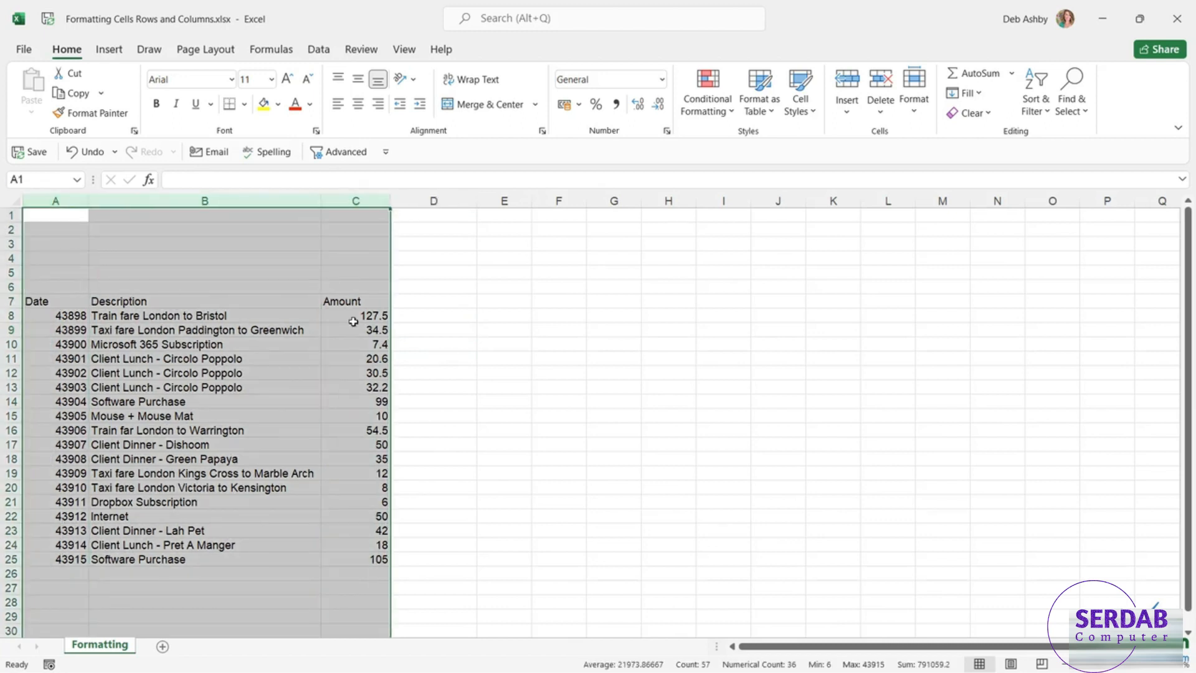
{"action": "left_click", "coordinate": [924, 113]}
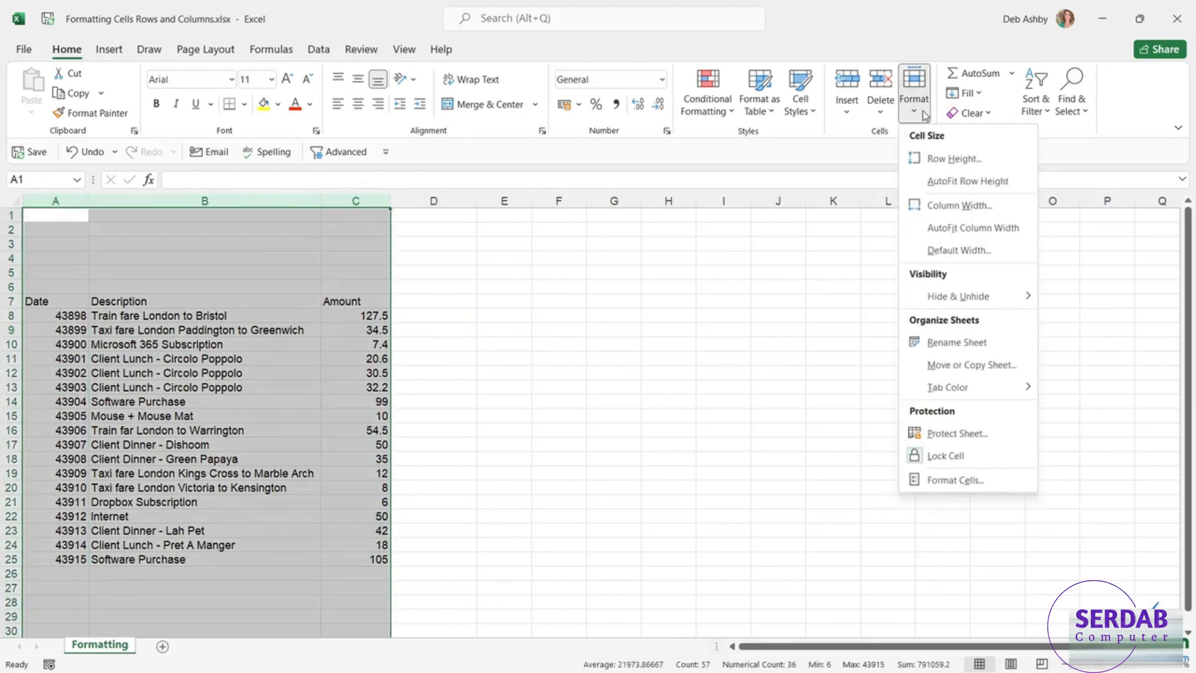
{"action": "left_click", "coordinate": [963, 209]}
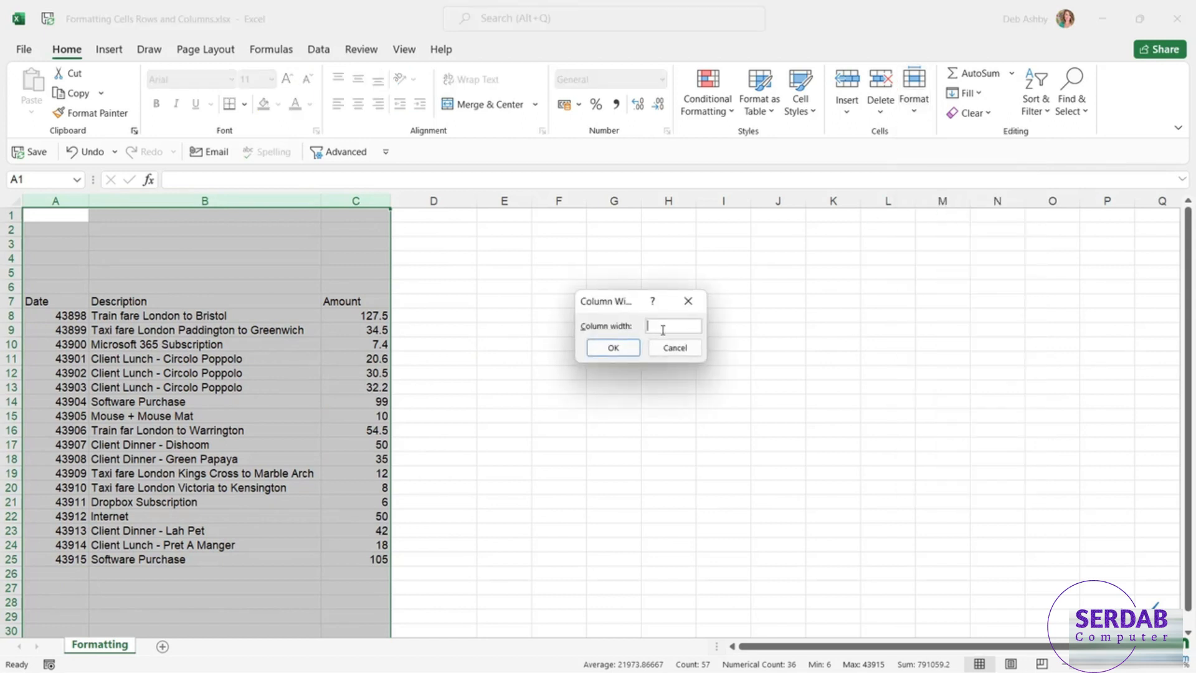
{"action": "type", "text": "50"}
{"action": "left_click", "coordinate": [629, 354]}
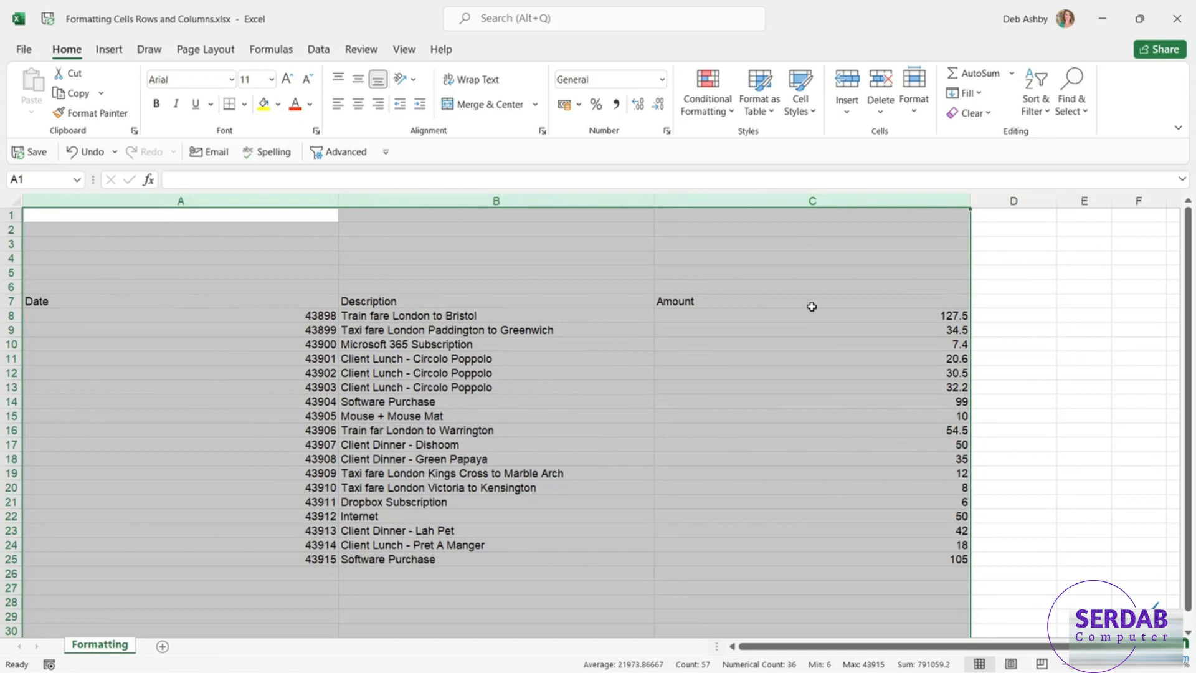
{"action": "left_click", "coordinate": [79, 152]}
{"action": "left_click", "coordinate": [529, 299]}
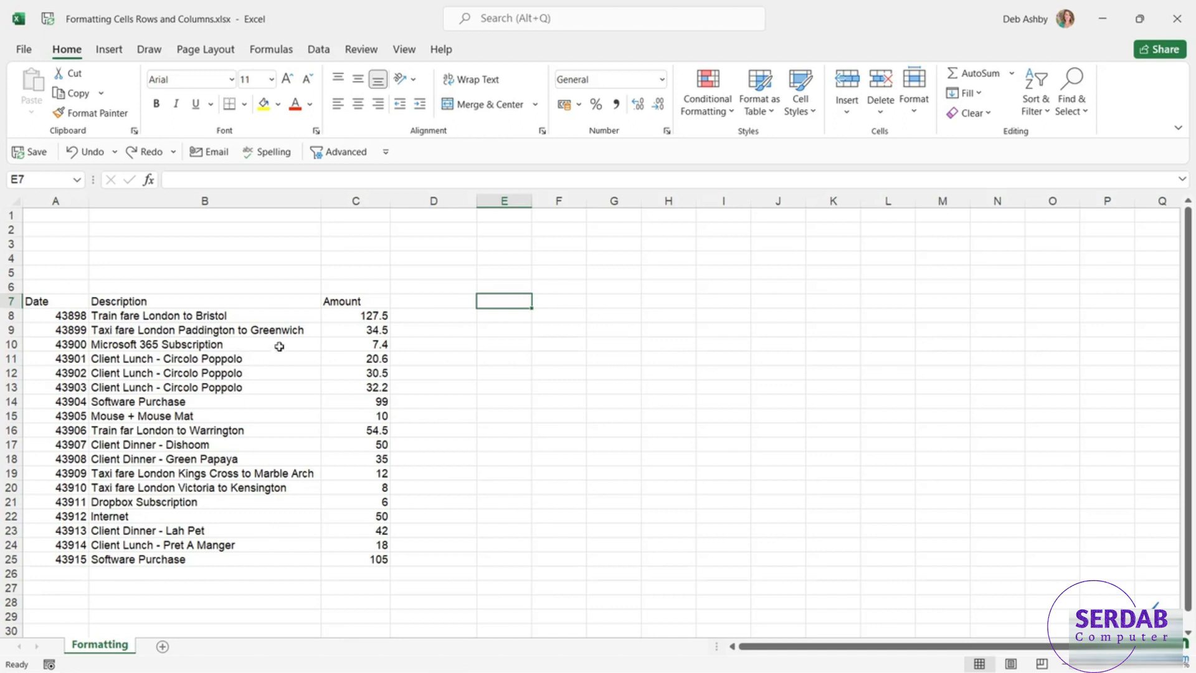
Step: Format the values in A8:A25 under the Date heading as dates of type *14/03/2012
{"action": "left_click", "coordinate": [59, 316]}
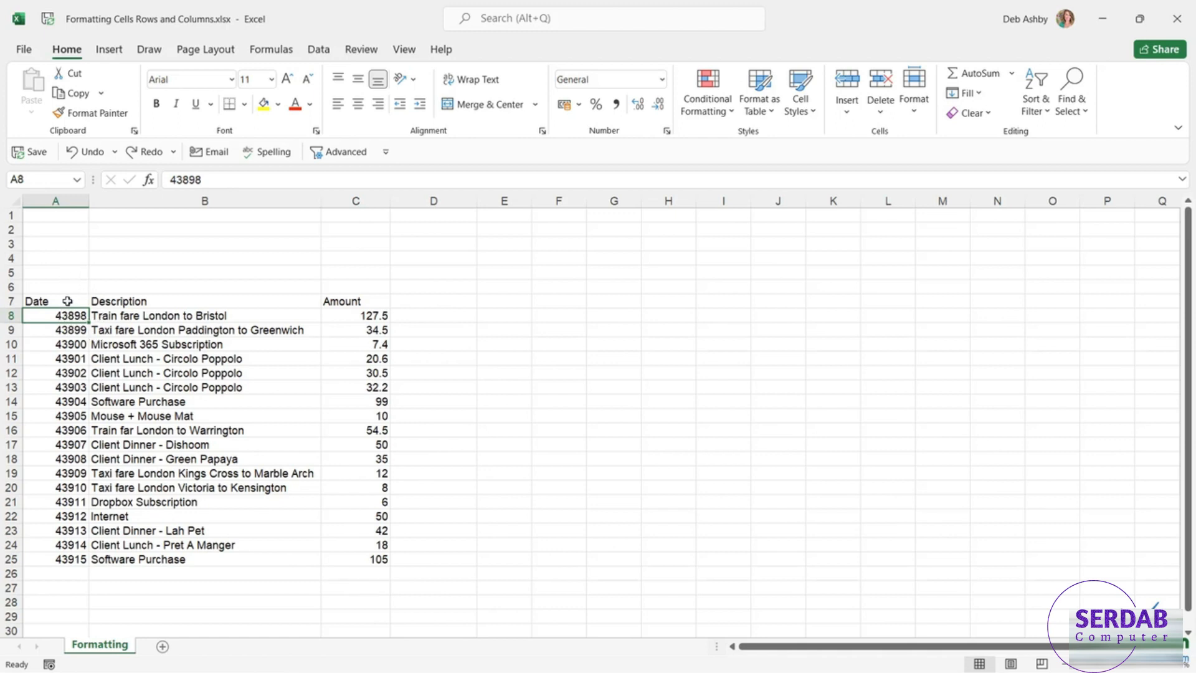
{"action": "key", "text": "ctrl+shift+Down"}
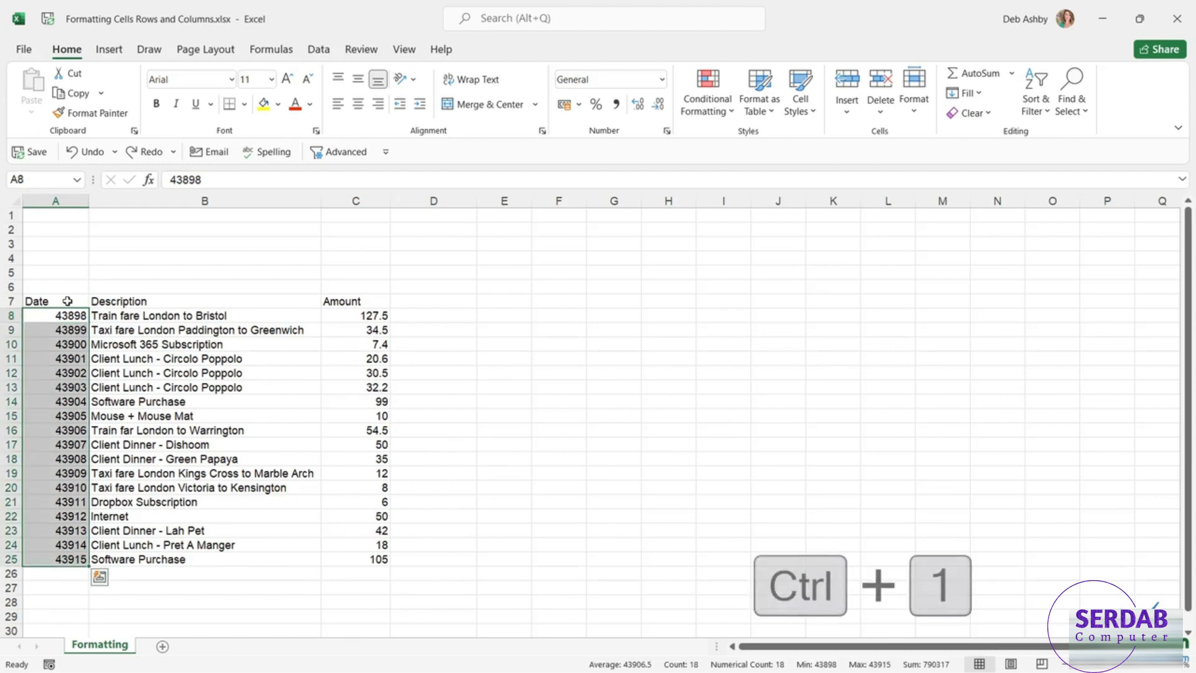
{"action": "key", "text": "ctrl+1"}
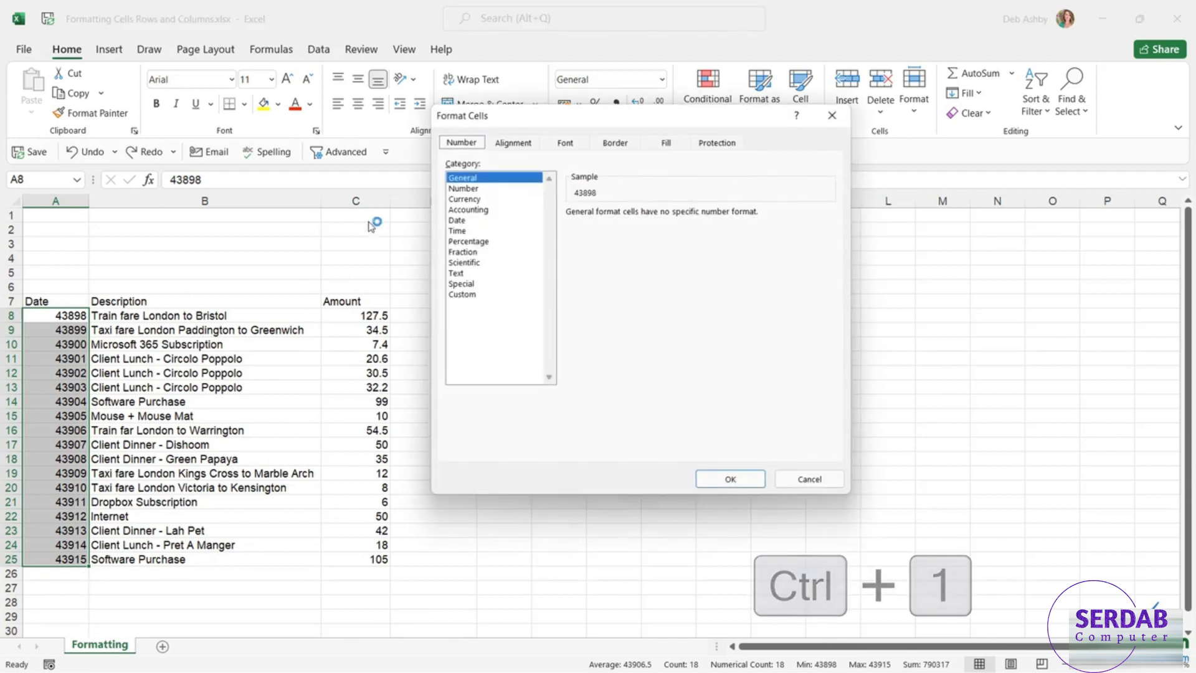
{"action": "left_click", "coordinate": [473, 220]}
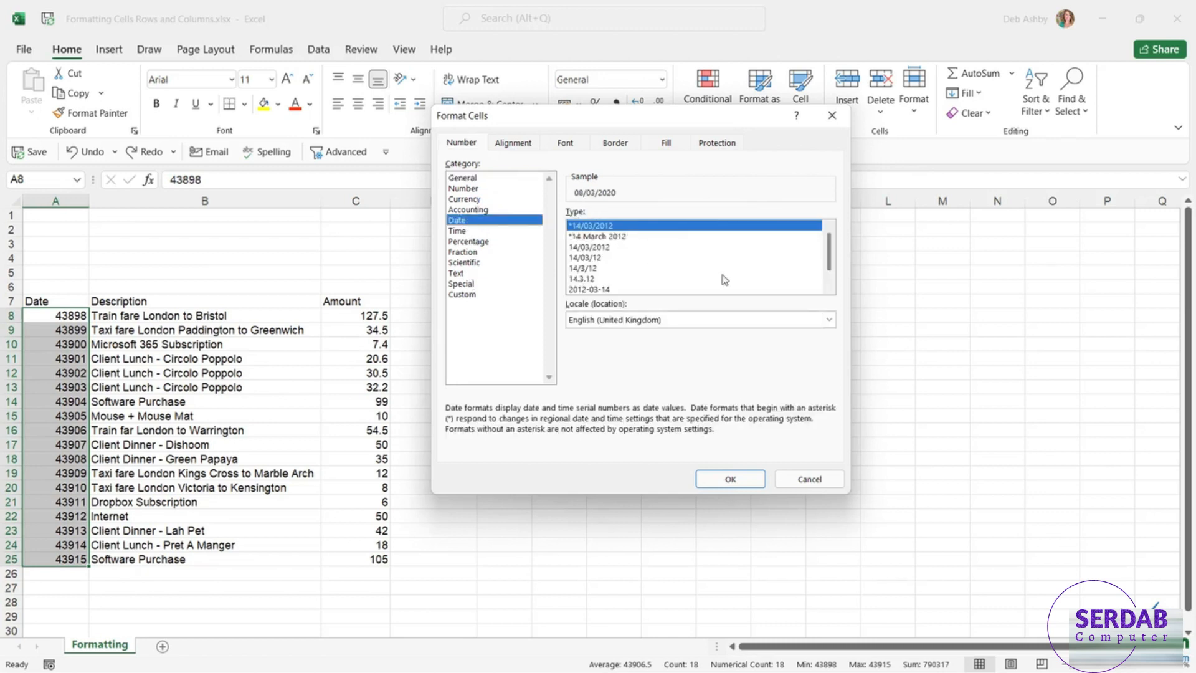
{"action": "left_click", "coordinate": [744, 484]}
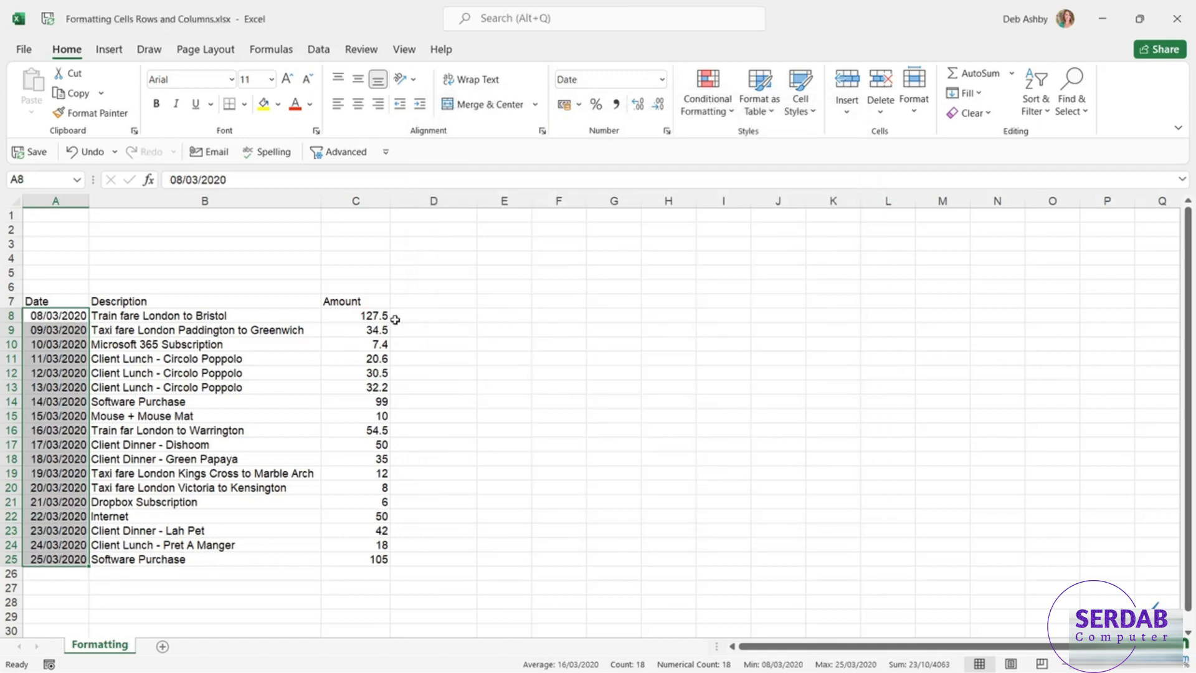
Step: Format the amounts in C8:C25 as Currency with the £ symbol and 2 decimal places
{"action": "left_click", "coordinate": [261, 320]}
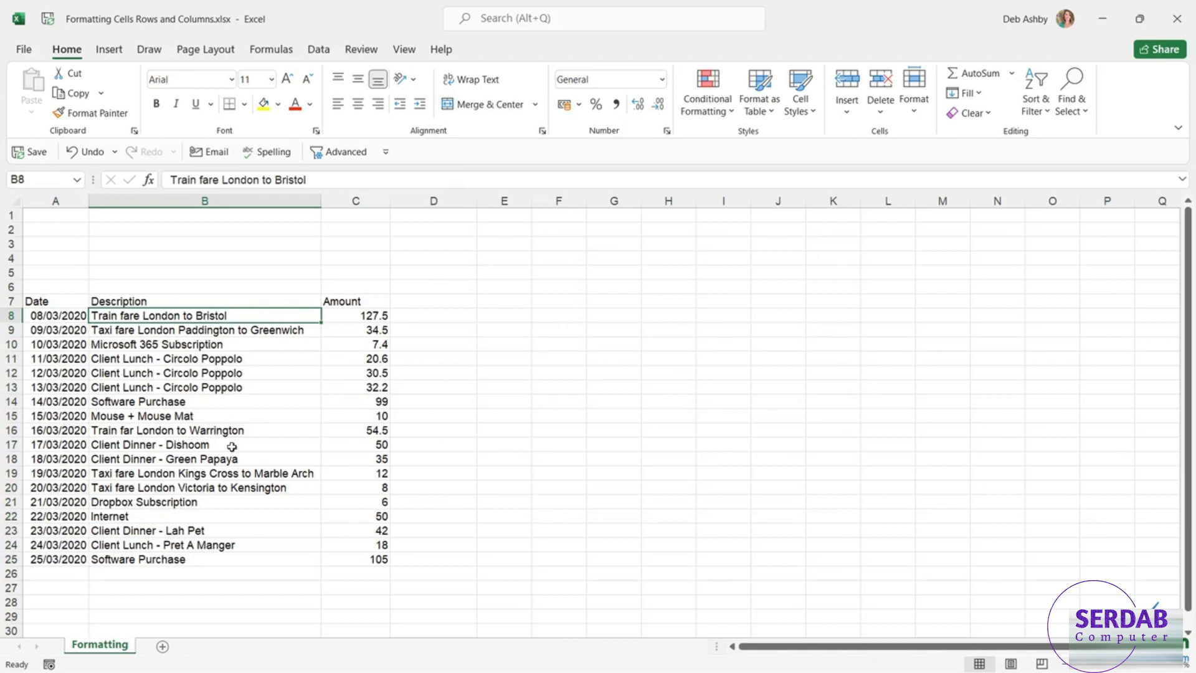
{"action": "left_click", "coordinate": [350, 319]}
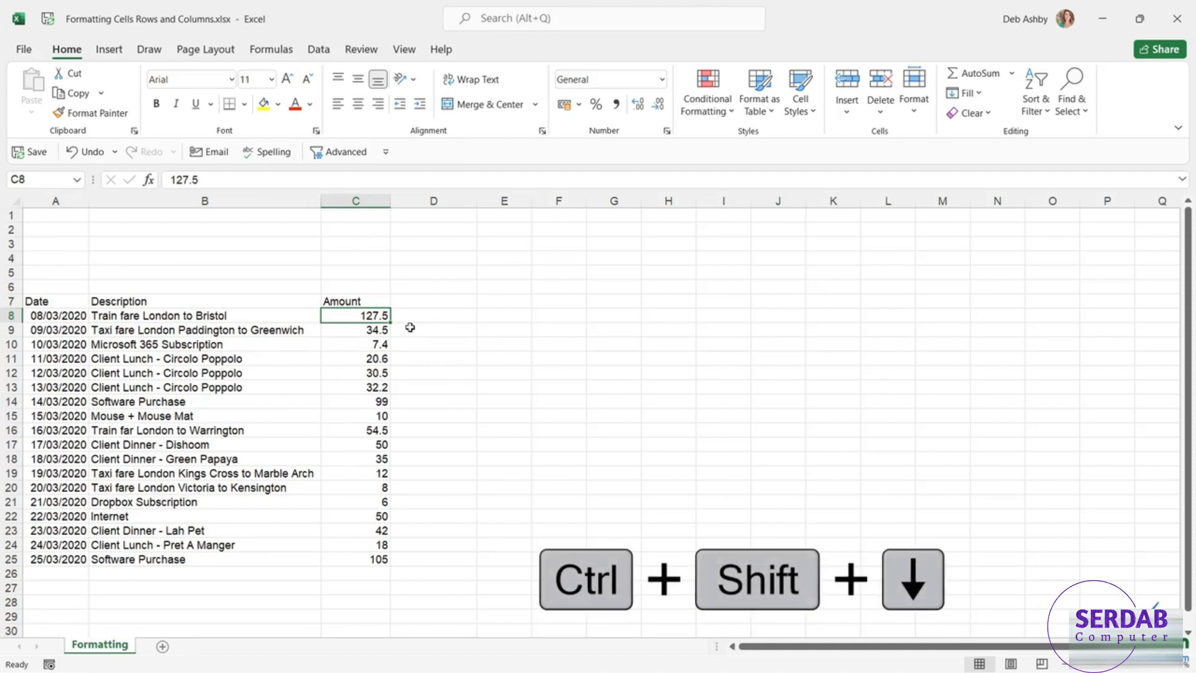
{"action": "key", "text": "ctrl+shift+Down"}
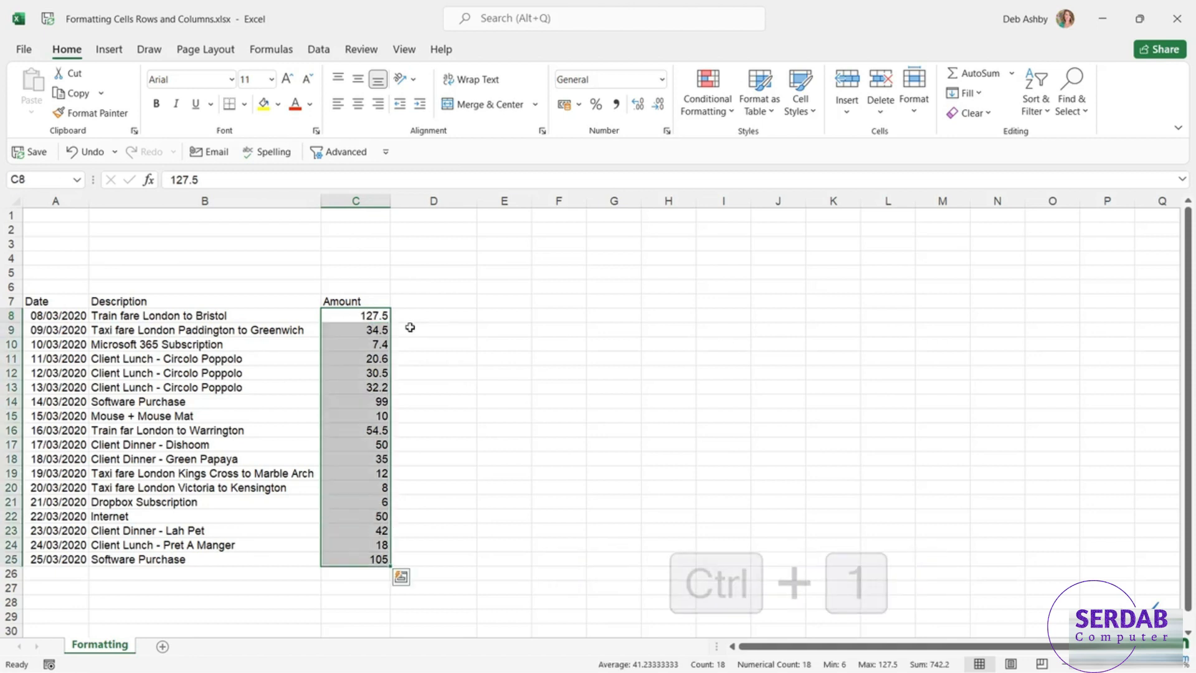
{"action": "key", "text": "ctrl+1"}
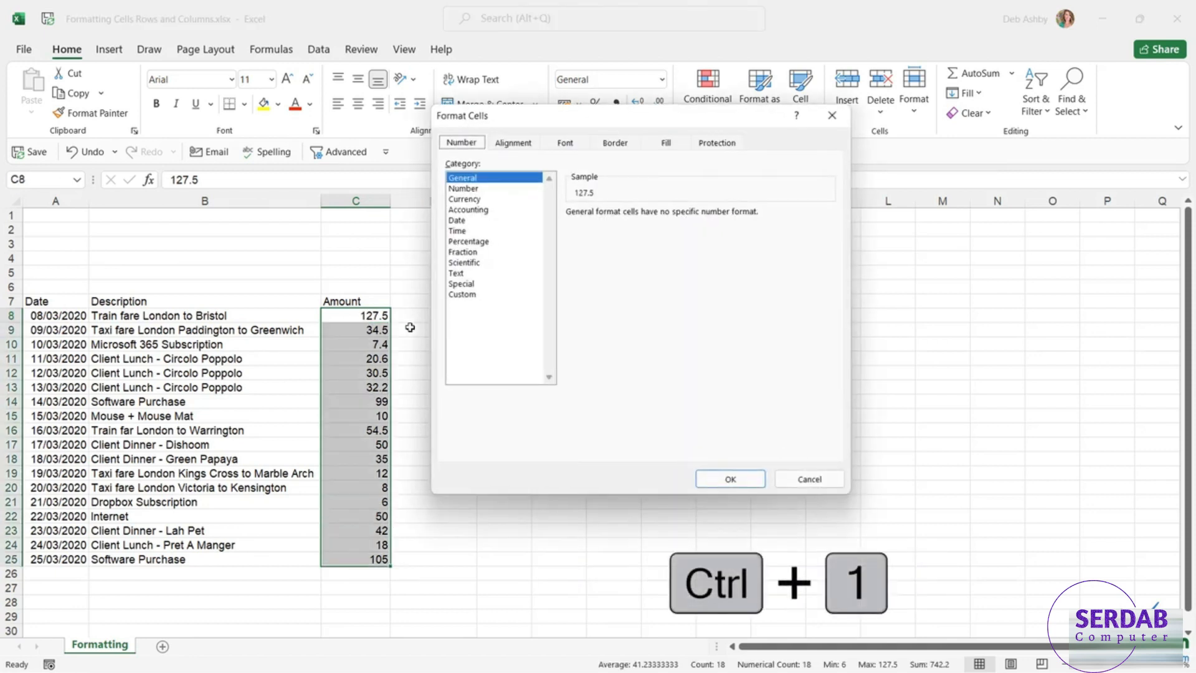
{"action": "left_click", "coordinate": [466, 209]}
{"action": "left_click", "coordinate": [461, 199]}
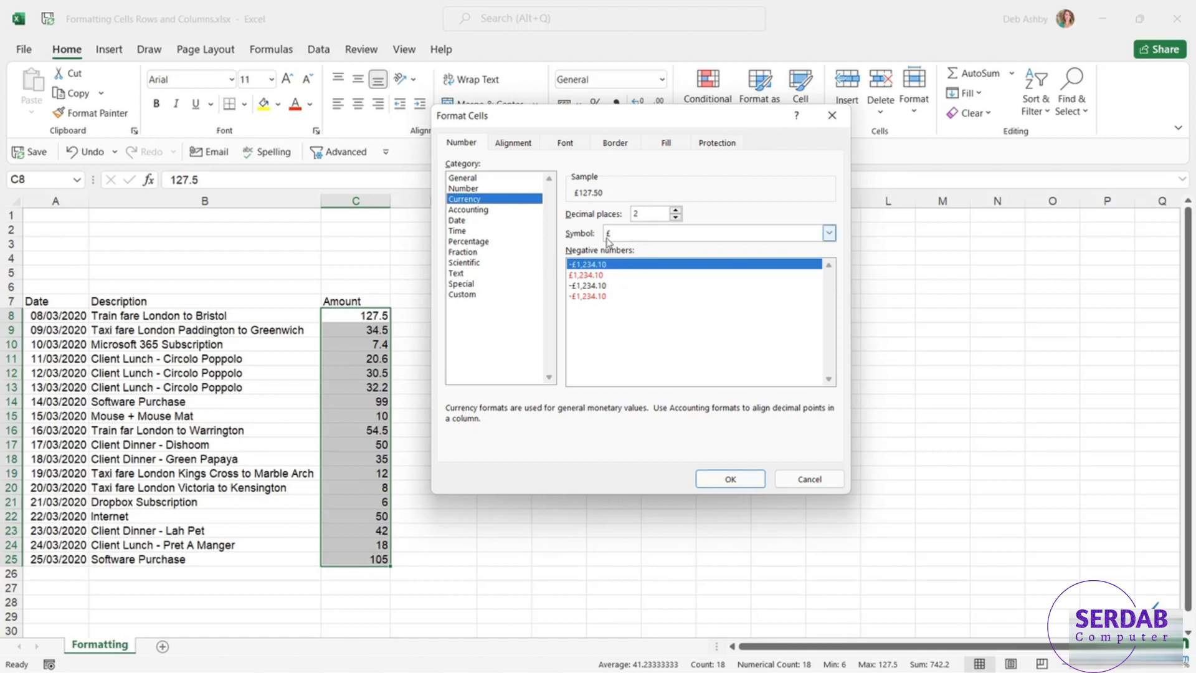
{"action": "left_click", "coordinate": [735, 480]}
{"action": "left_click", "coordinate": [481, 299]}
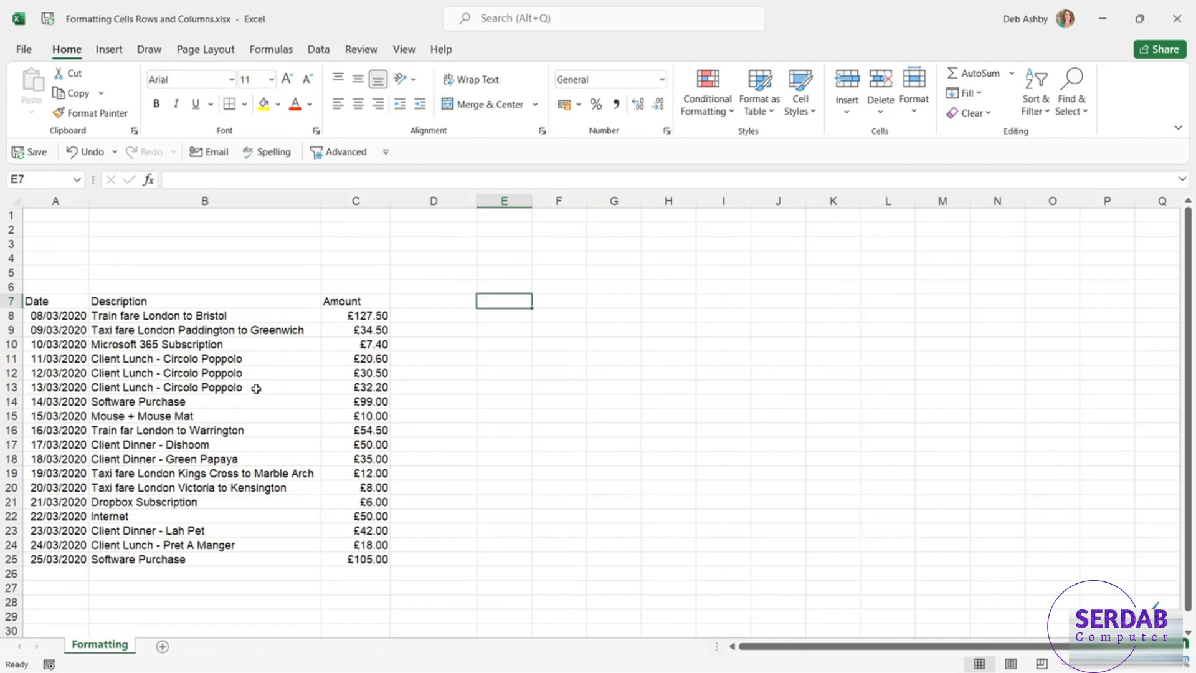
Step: Set the header cells A7:C7 to the Arial Black font at size 12
{"action": "left_click", "coordinate": [190, 358]}
{"action": "left_click_drag", "start_coordinate": [38, 299], "coordinate": [352, 302]}
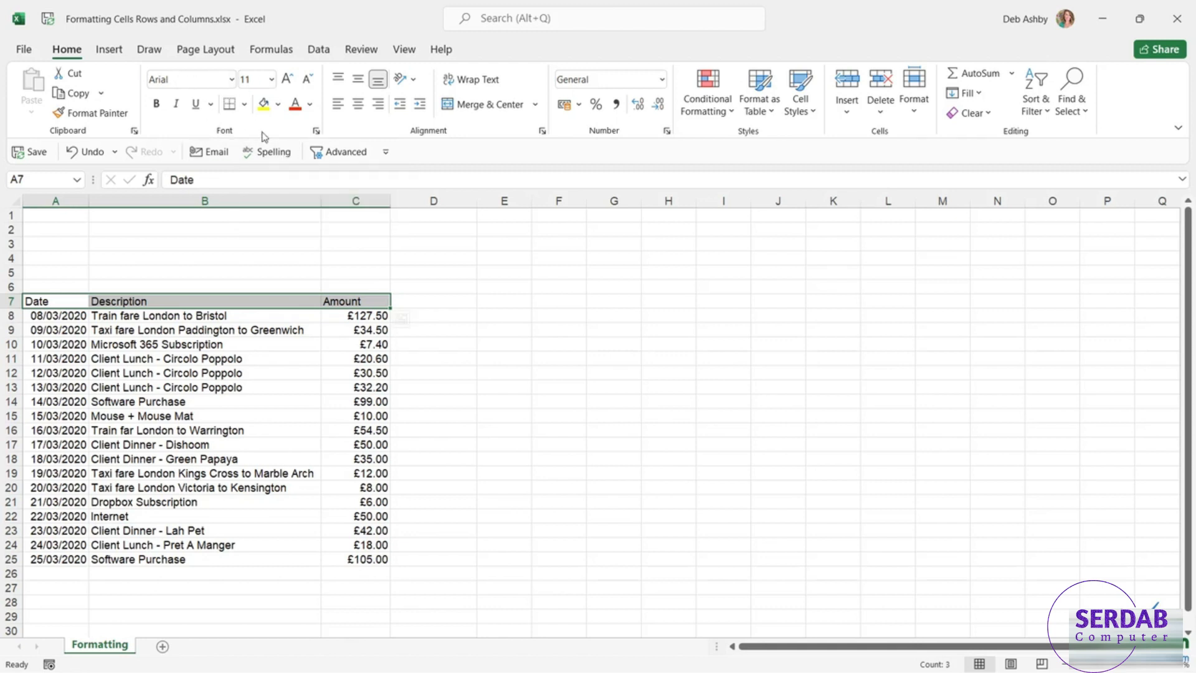
{"action": "left_click", "coordinate": [232, 79]}
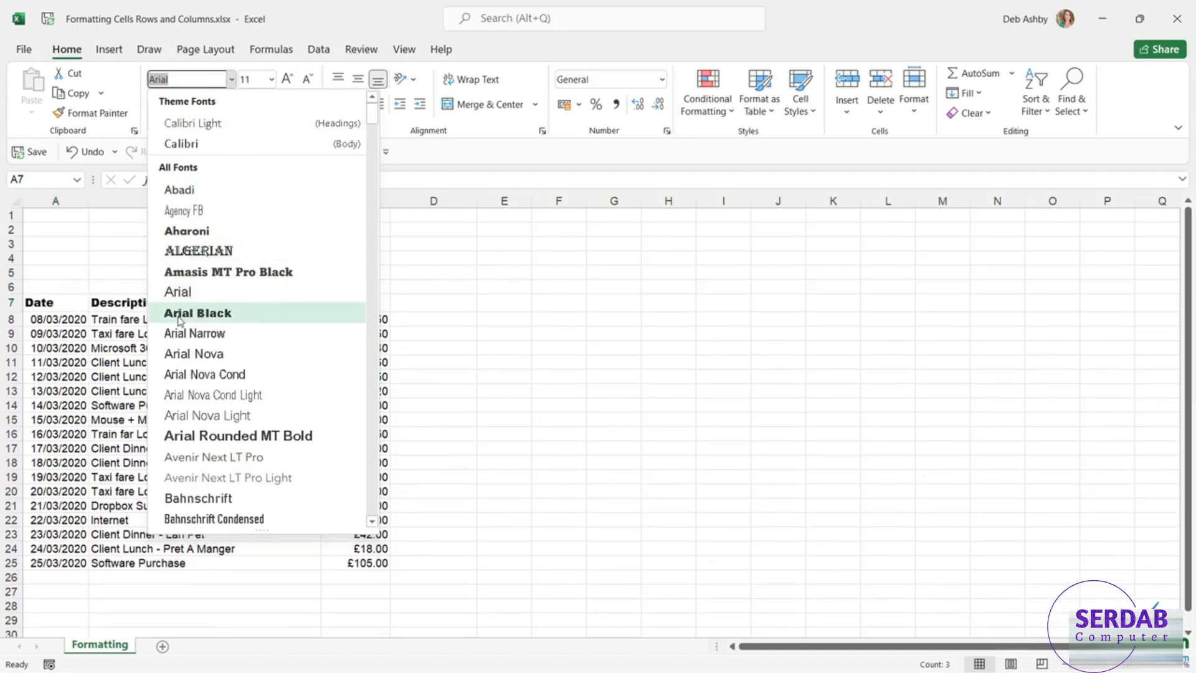
{"action": "left_click", "coordinate": [285, 317]}
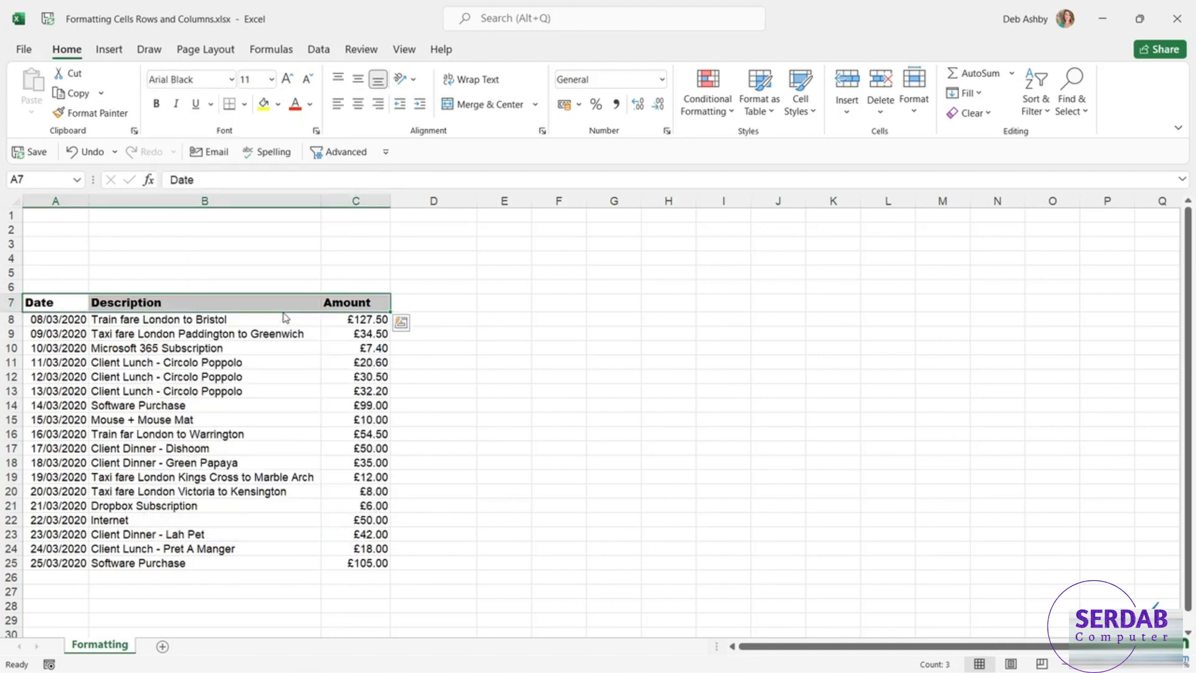
{"action": "left_click", "coordinate": [272, 79]}
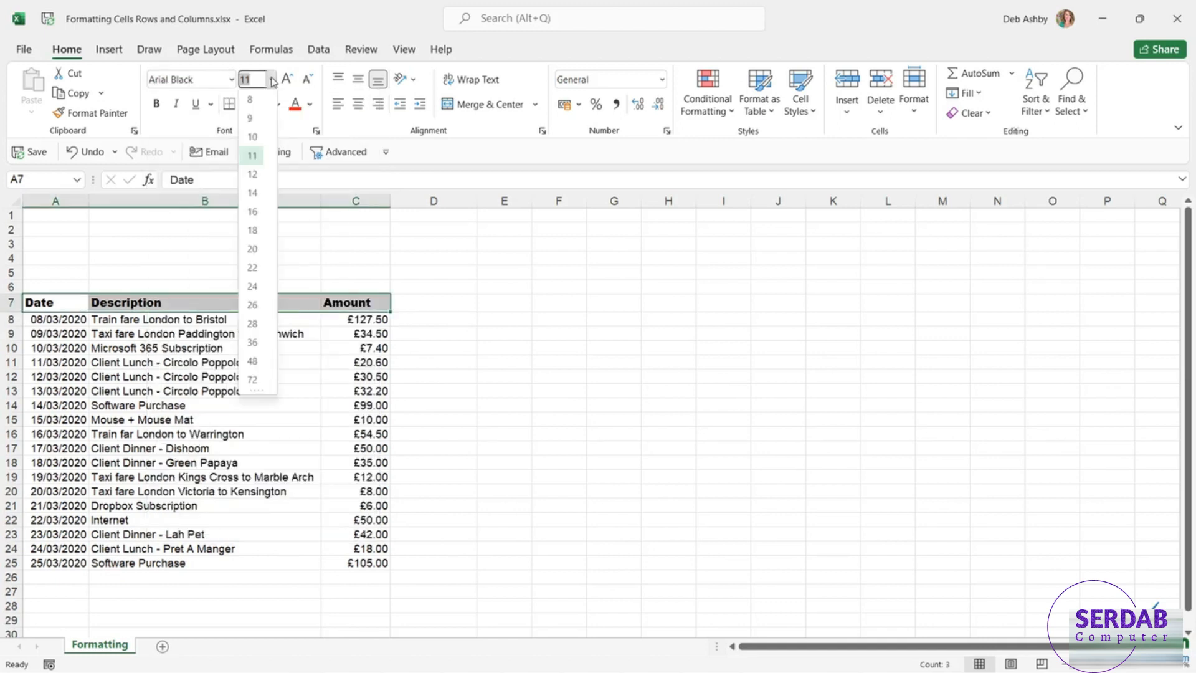
{"action": "left_click", "coordinate": [250, 176]}
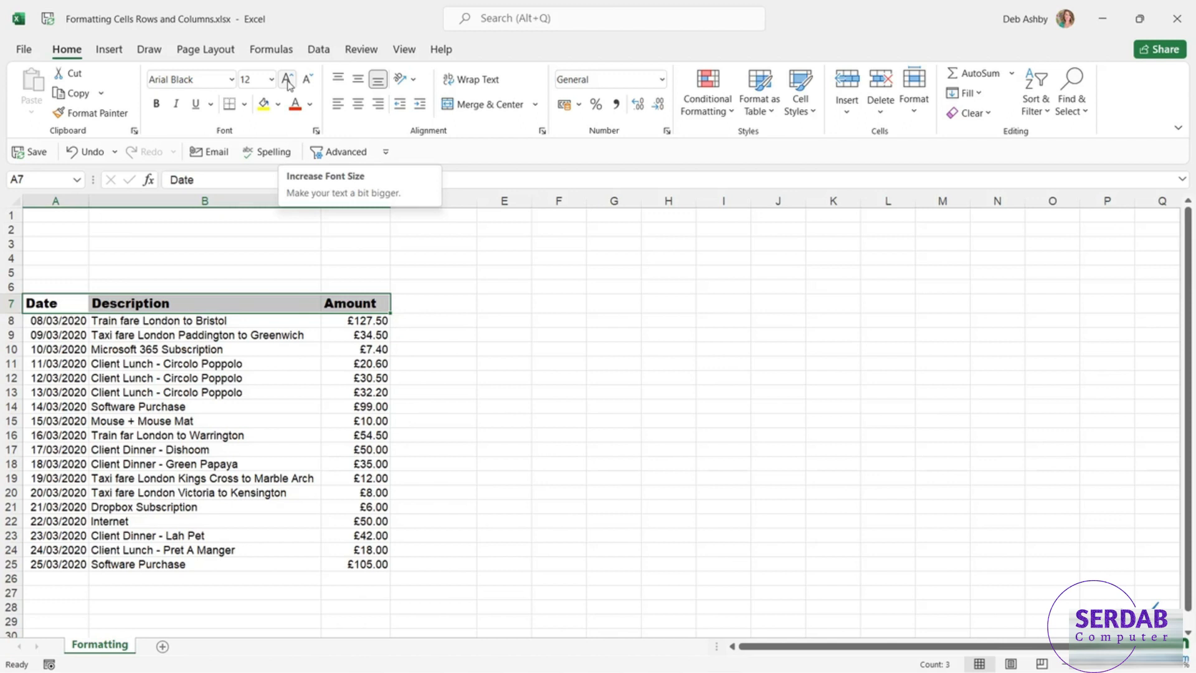
Step: Try enlarging the header text in A7:C7 to size 18, and reduce it back to size 12
{"action": "left_click", "coordinate": [288, 80]}
{"action": "left_click", "coordinate": [288, 80]}
{"action": "left_click", "coordinate": [287, 80]}
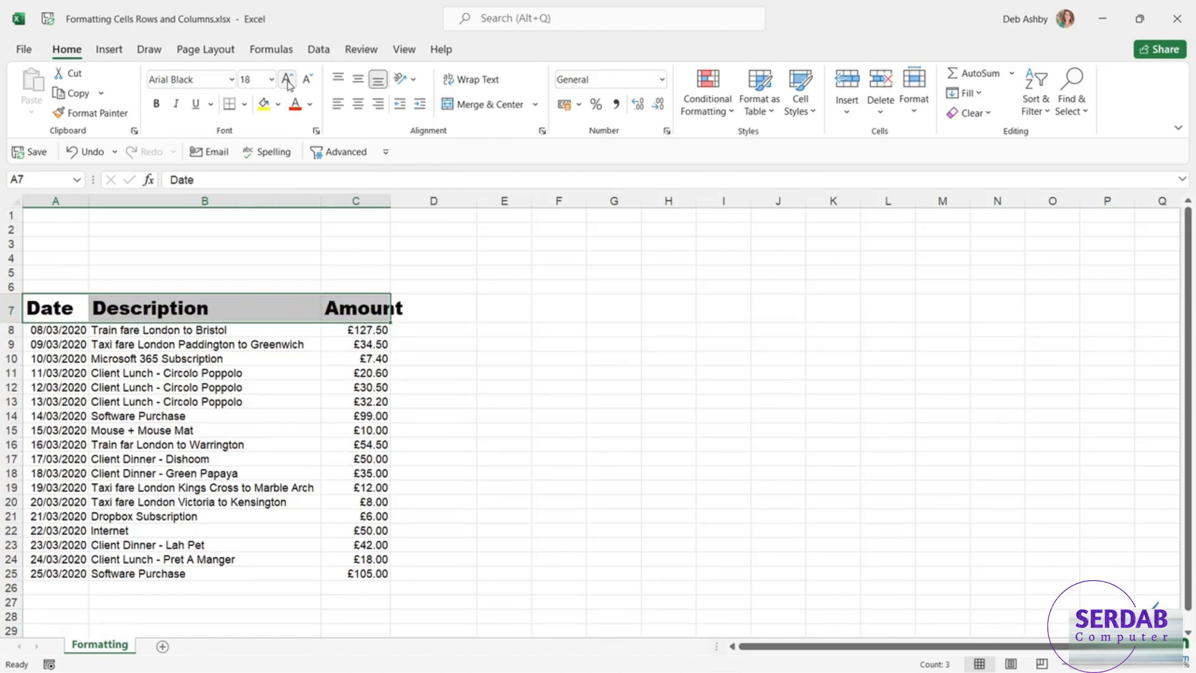
{"action": "left_click", "coordinate": [307, 81]}
{"action": "left_click", "coordinate": [307, 80]}
{"action": "left_click", "coordinate": [307, 81]}
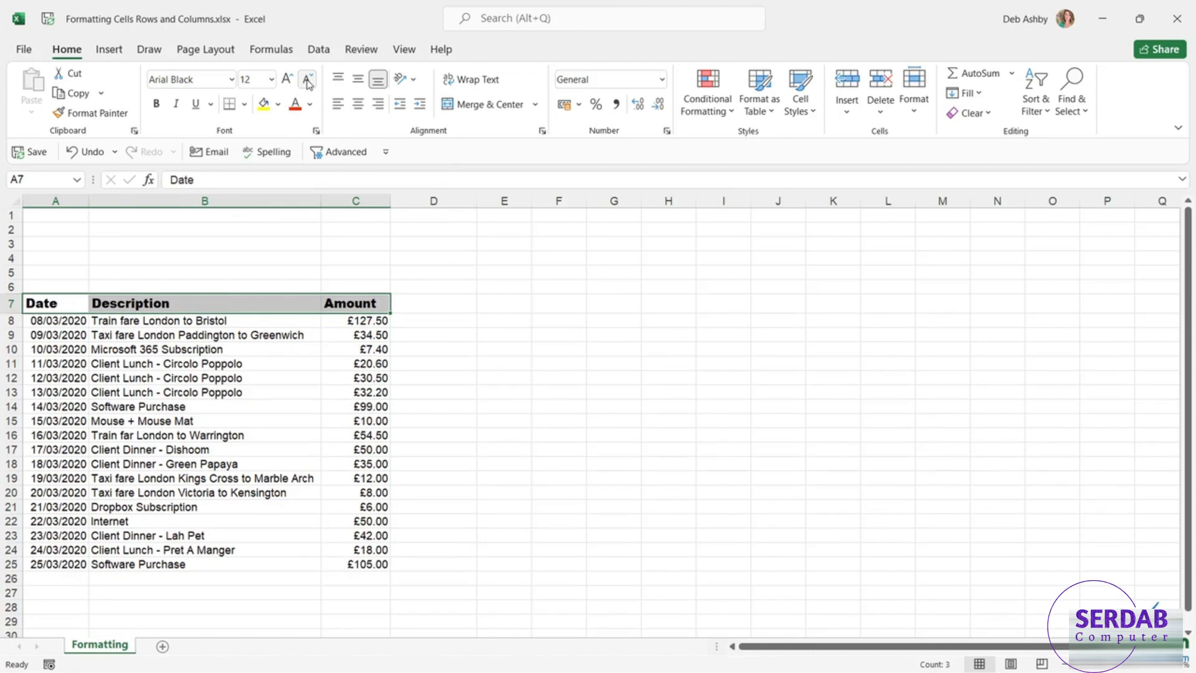
Step: Italicise the header cells A7:C7, trying an underline on them and removing it again
{"action": "left_click", "coordinate": [176, 104]}
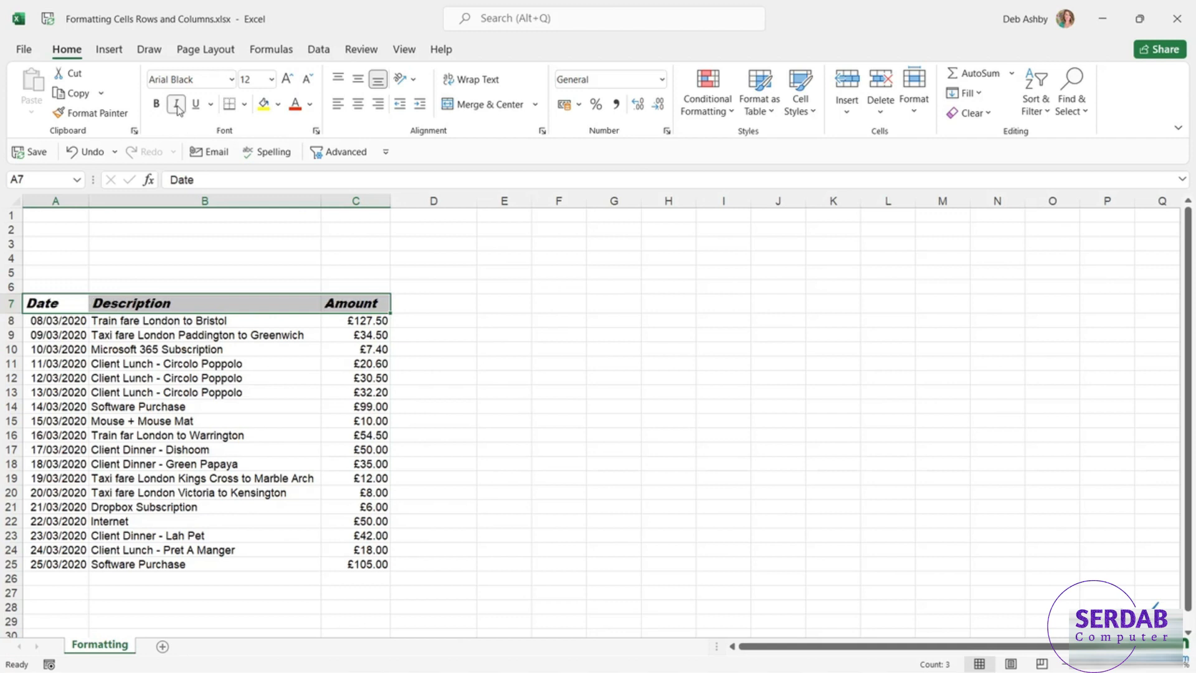
{"action": "left_click", "coordinate": [199, 107]}
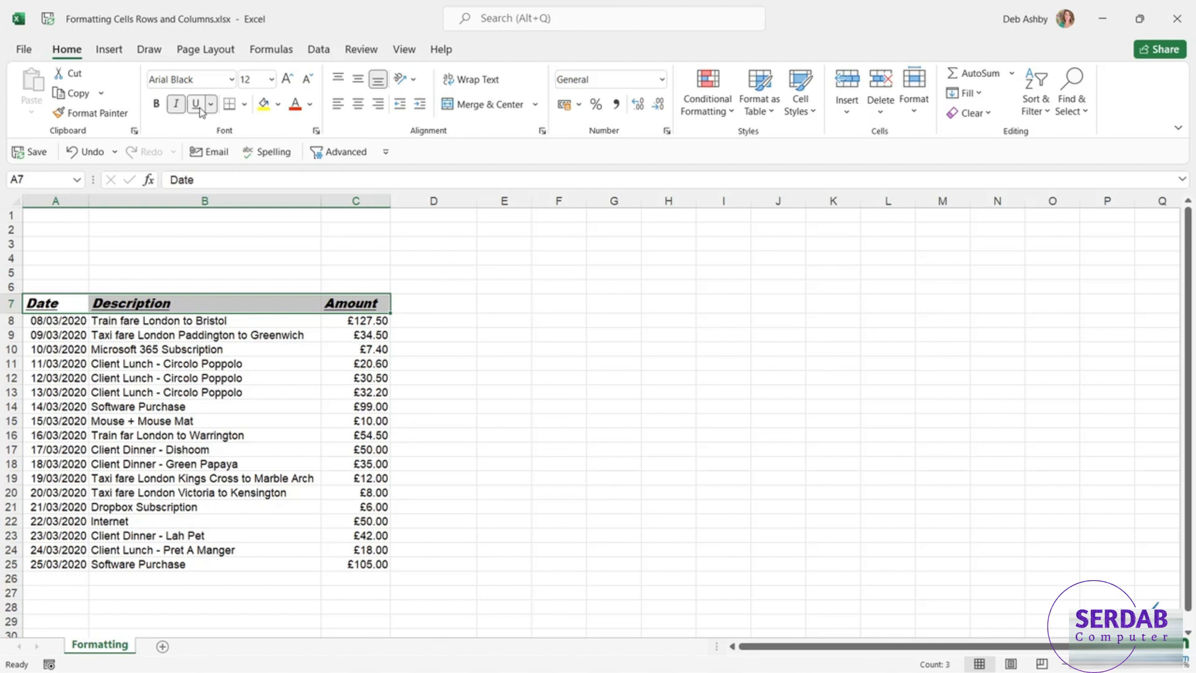
{"action": "left_click", "coordinate": [198, 108]}
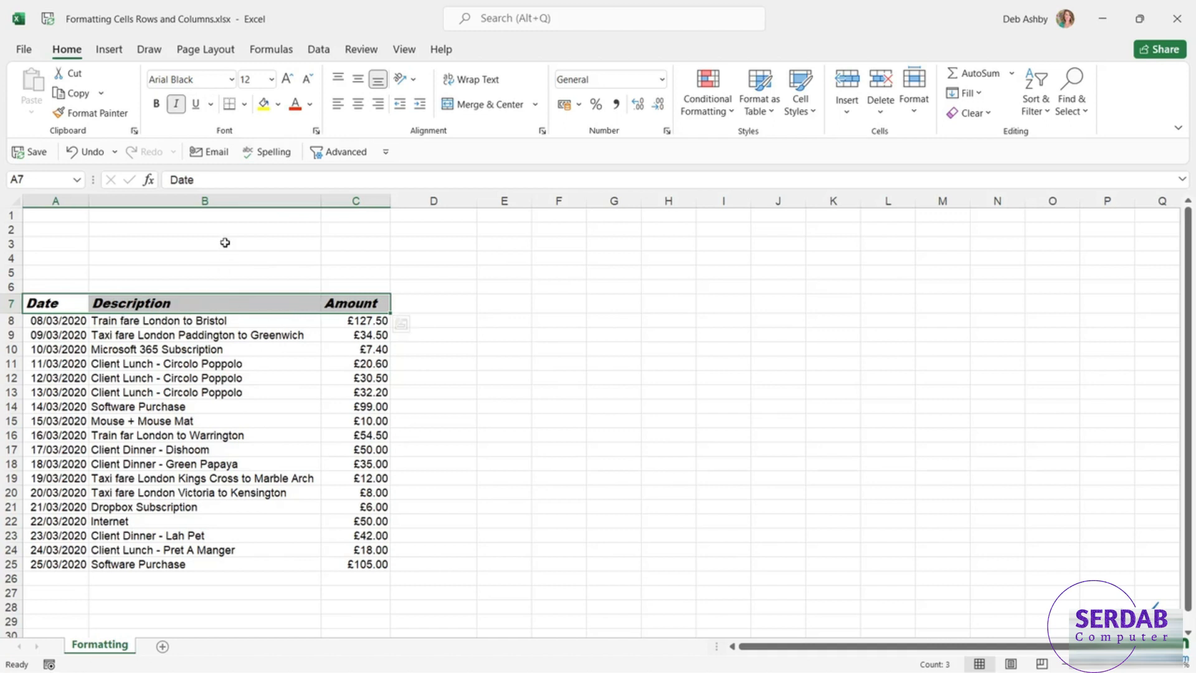
{"action": "left_click", "coordinate": [278, 104]}
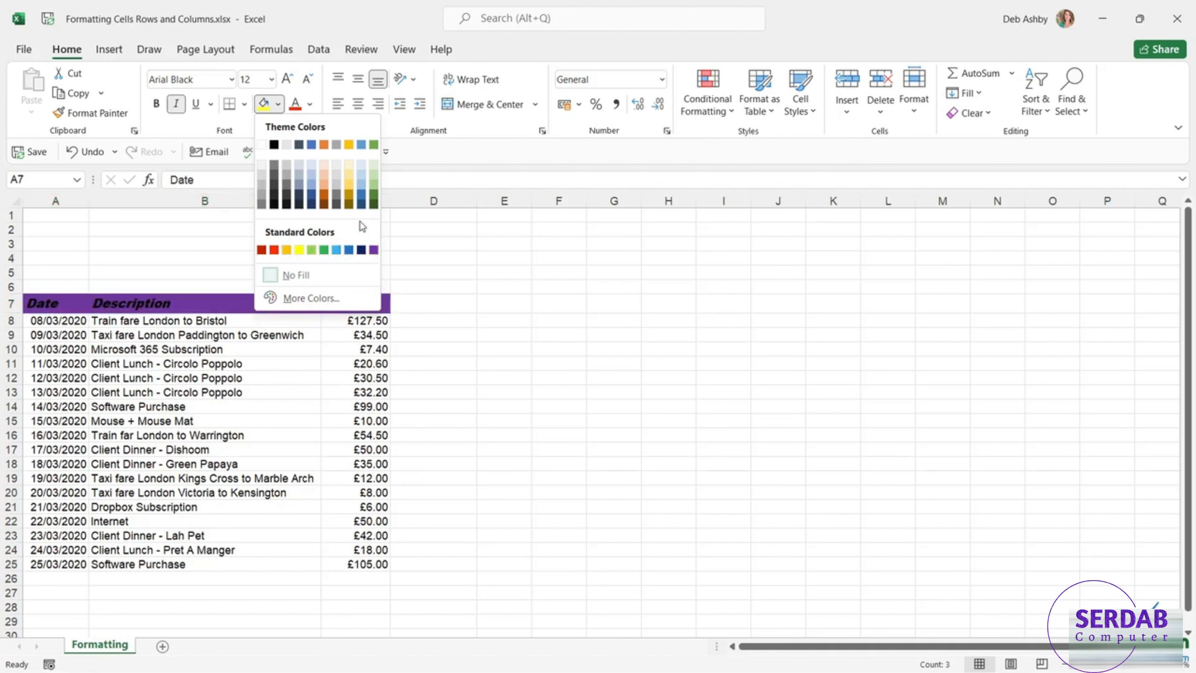
{"action": "left_click", "coordinate": [305, 298]}
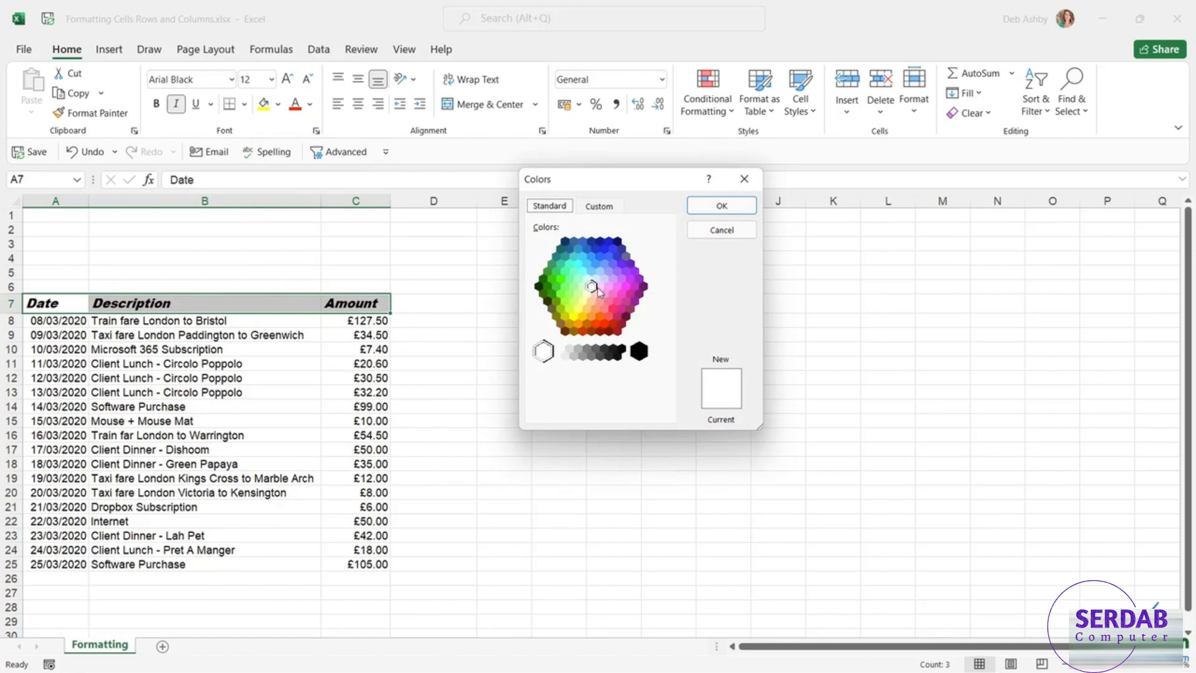
{"action": "left_click", "coordinate": [724, 230]}
Step: Give the header cells A7:C7 the darkest green theme fill and white font colour
{"action": "left_click", "coordinate": [278, 104]}
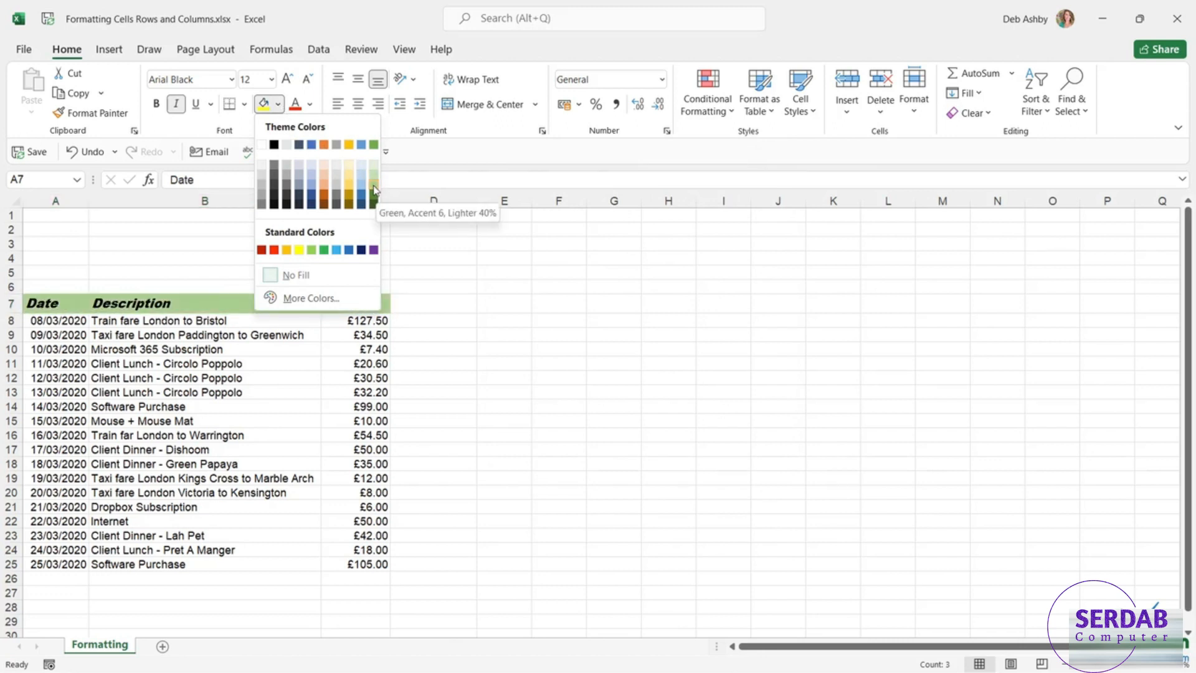
{"action": "left_click", "coordinate": [374, 205]}
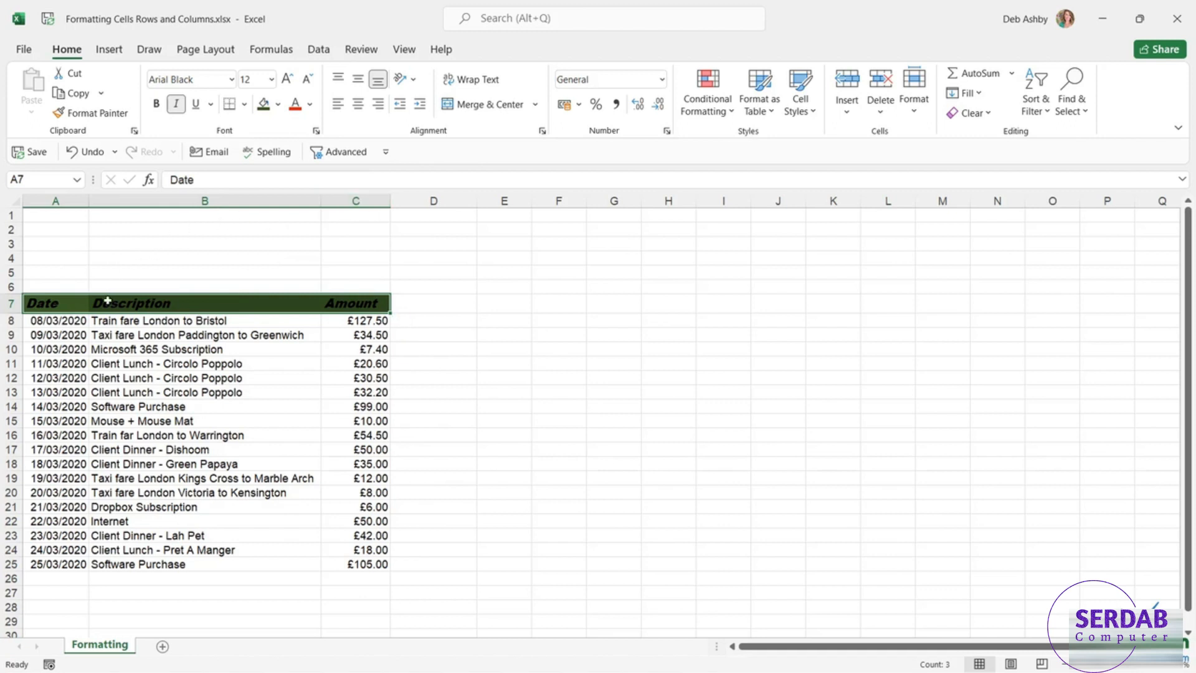
{"action": "left_click", "coordinate": [311, 105]}
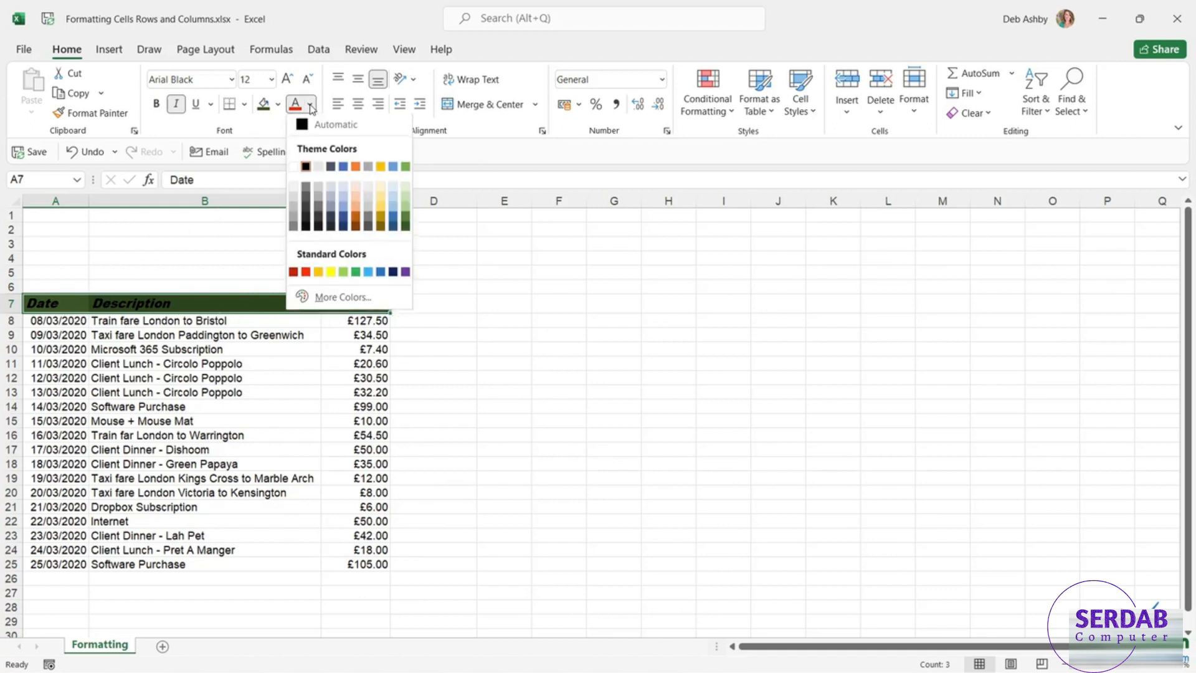
{"action": "left_click", "coordinate": [293, 169]}
{"action": "left_click", "coordinate": [510, 289]}
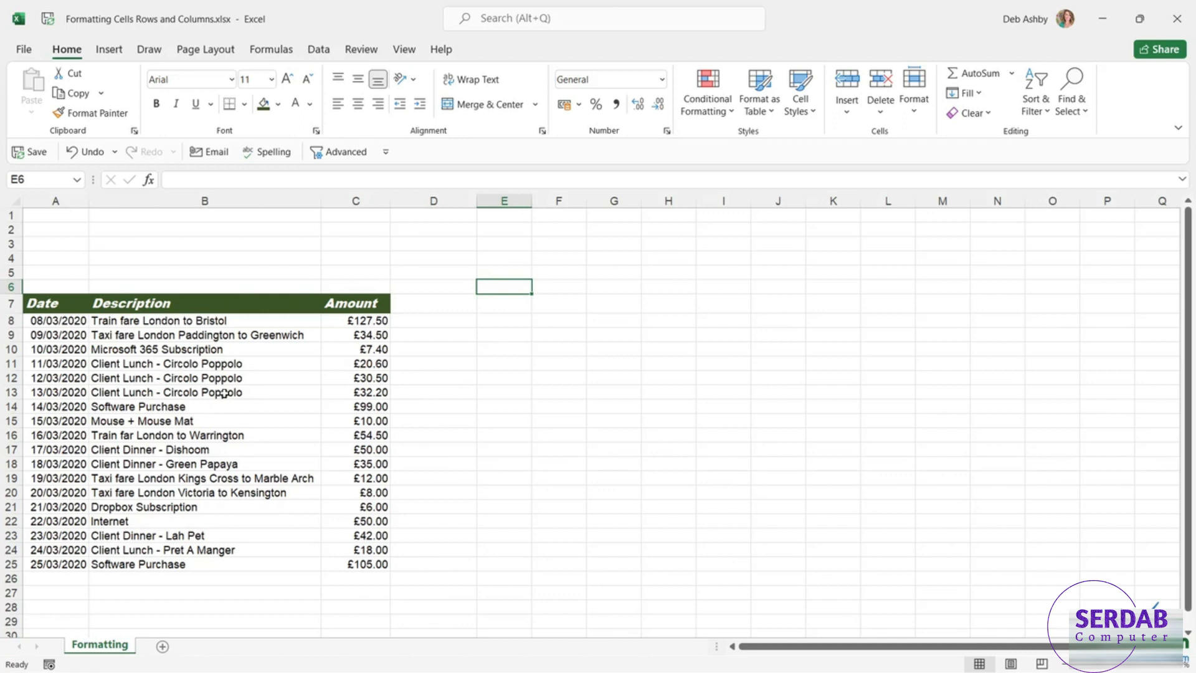
Step: Choose a medium solid line style in the darkest green theme colour for the borders of the table A7:C25
{"action": "left_click", "coordinate": [38, 302]}
{"action": "left_click_drag", "start_coordinate": [230, 301], "coordinate": [389, 567]}
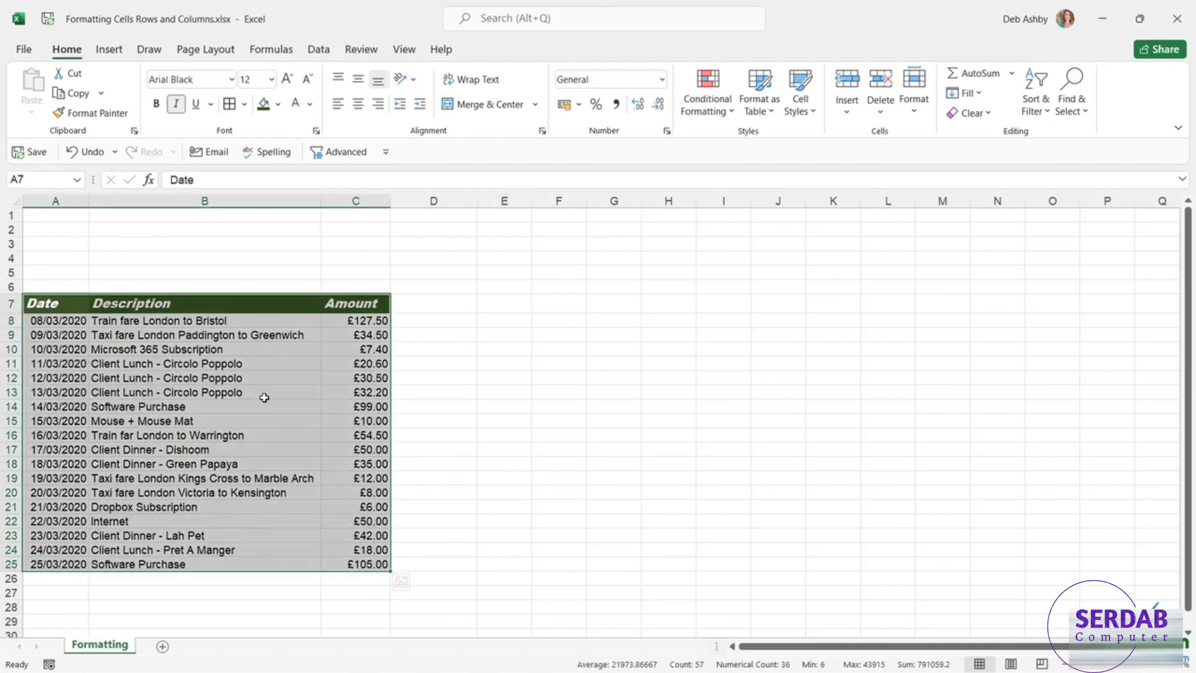
{"action": "left_click", "coordinate": [246, 104]}
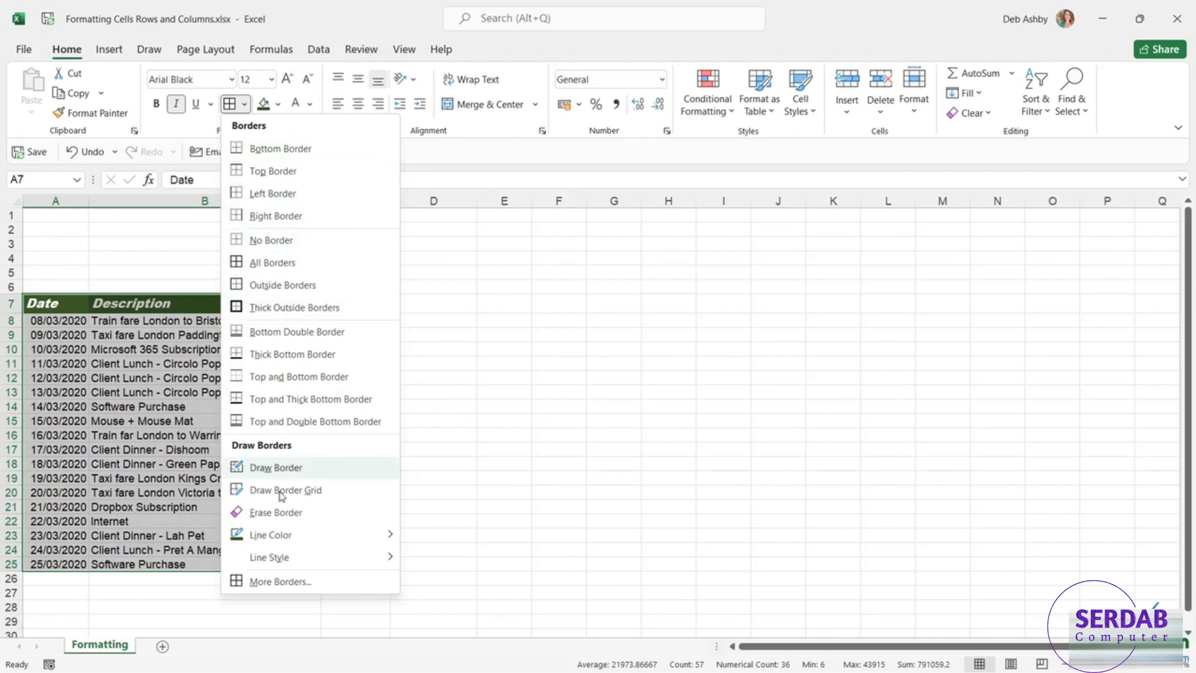
{"action": "mouse_move", "coordinate": [263, 542]}
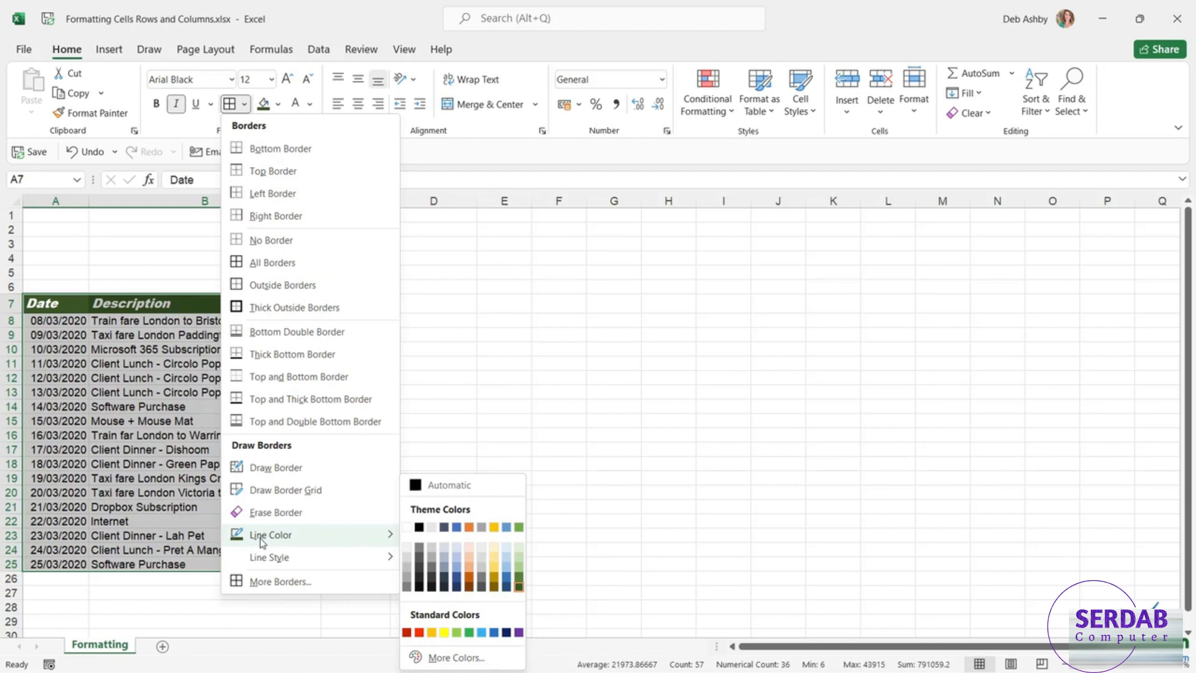
{"action": "mouse_move", "coordinate": [263, 564]}
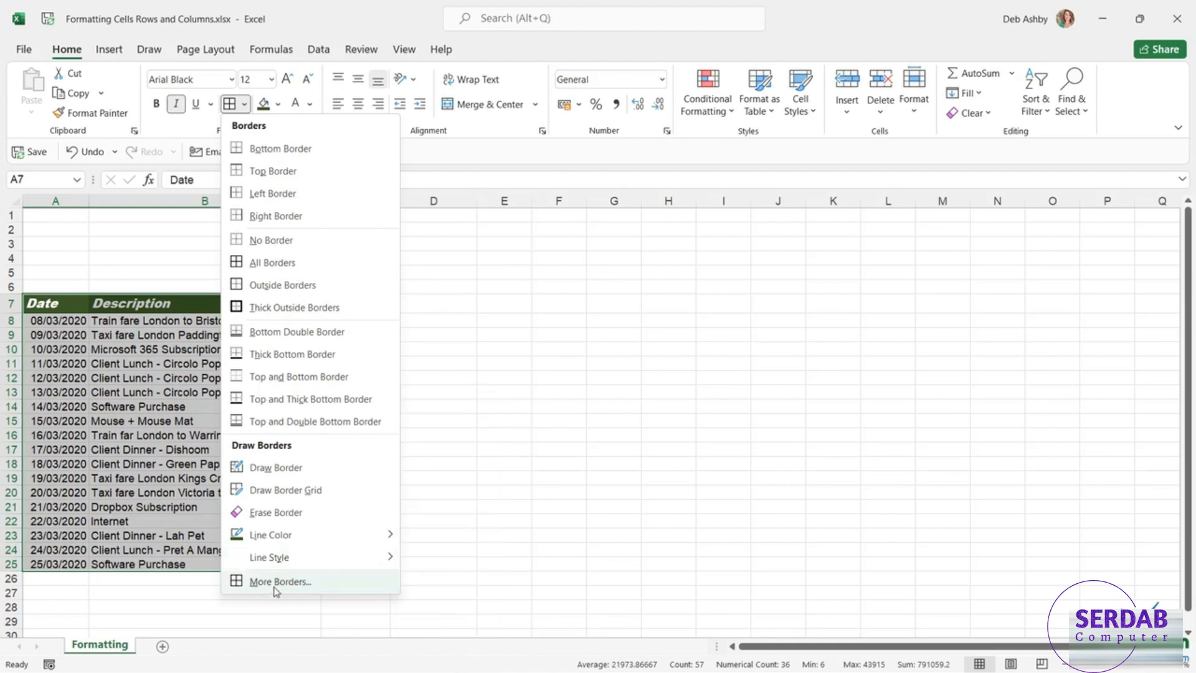
{"action": "left_click", "coordinate": [276, 583]}
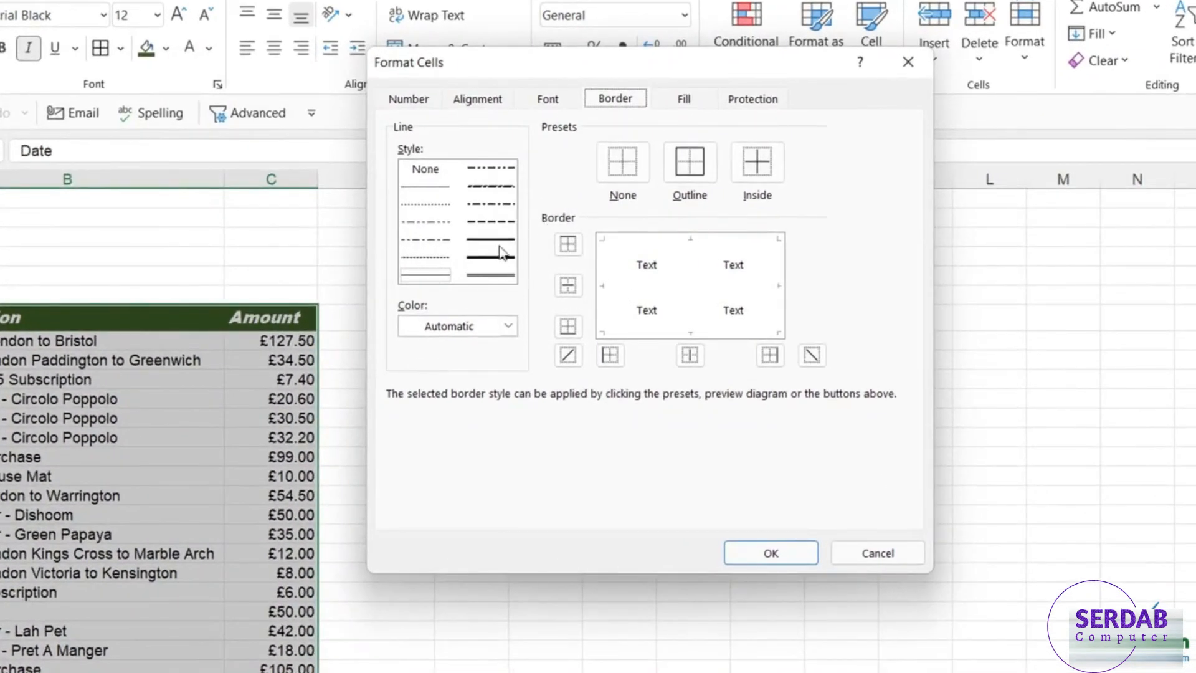
{"action": "left_click", "coordinate": [484, 260]}
{"action": "left_click", "coordinate": [489, 246]}
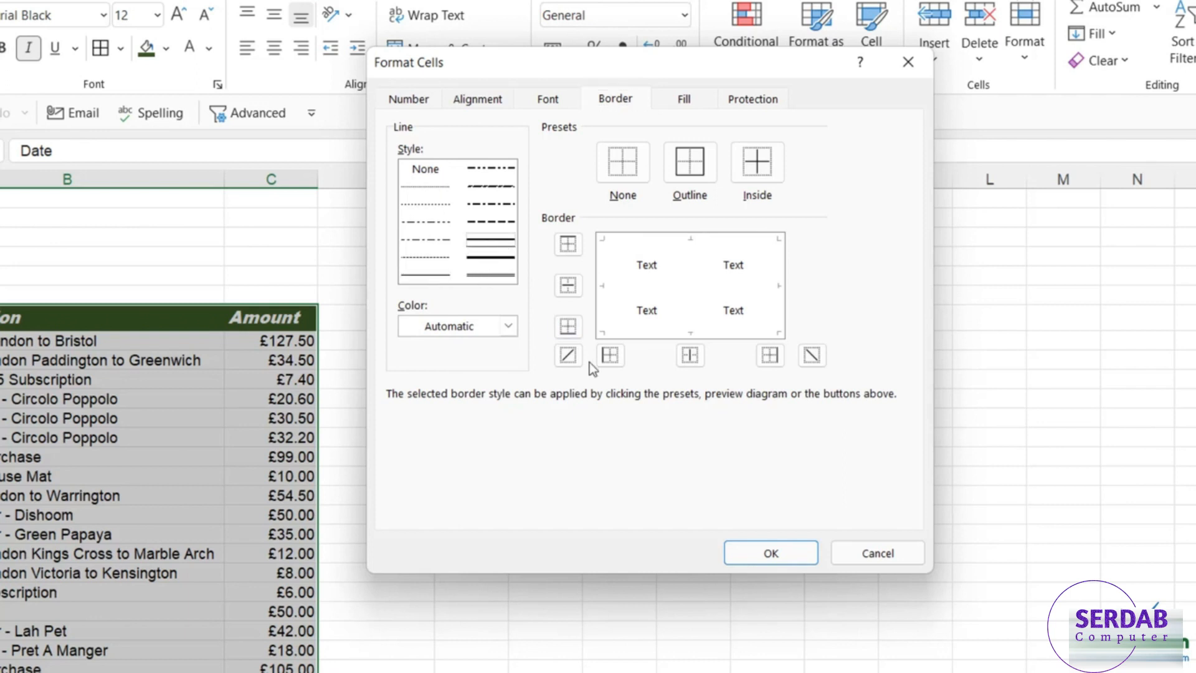
{"action": "left_click", "coordinate": [508, 326]}
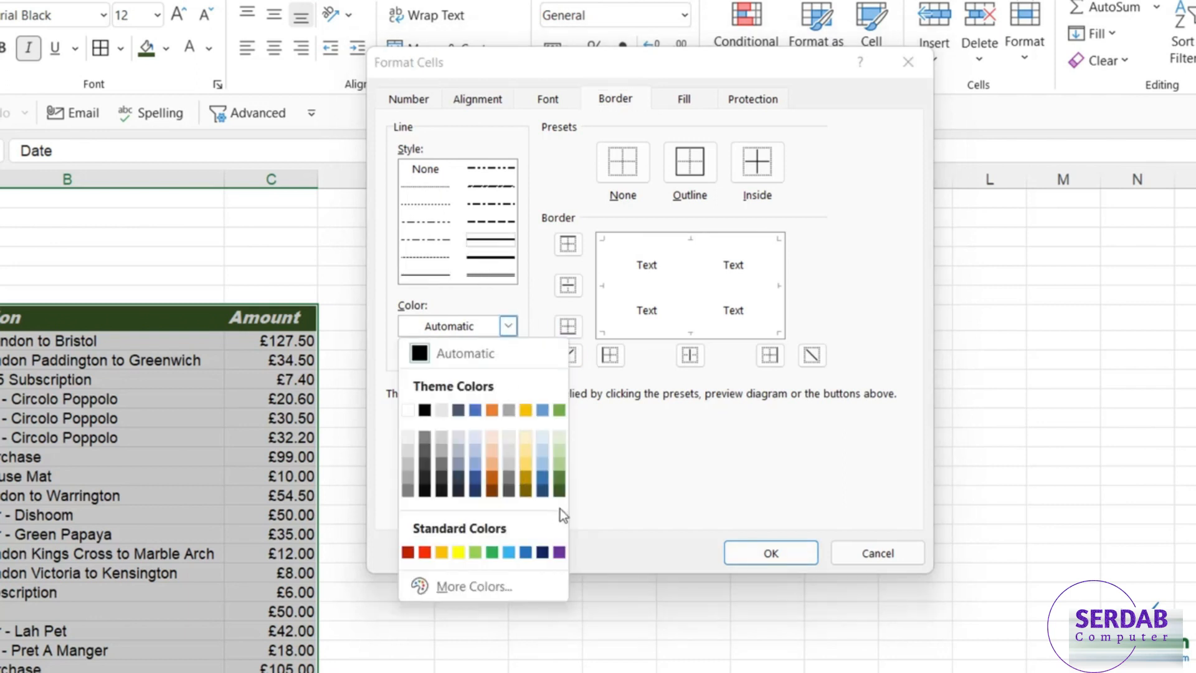
{"action": "left_click", "coordinate": [559, 490]}
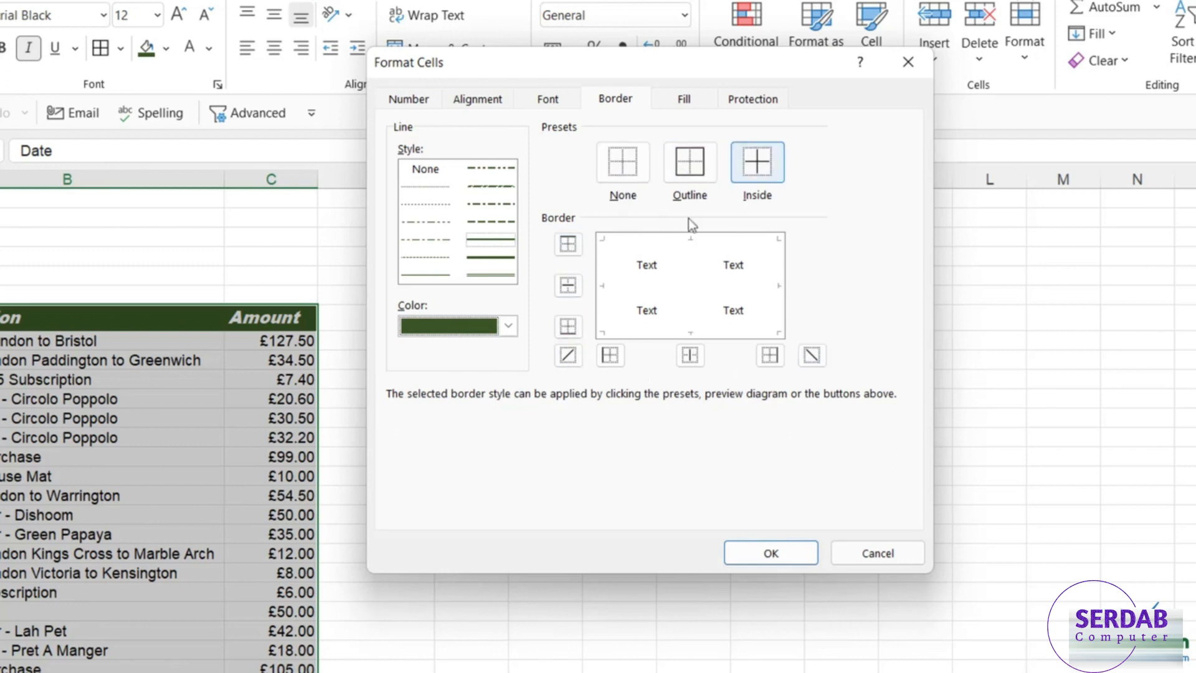
Step: Try an outline border, then only top and bottom borders on the table, clearing each with the None preset
{"action": "left_click", "coordinate": [683, 169]}
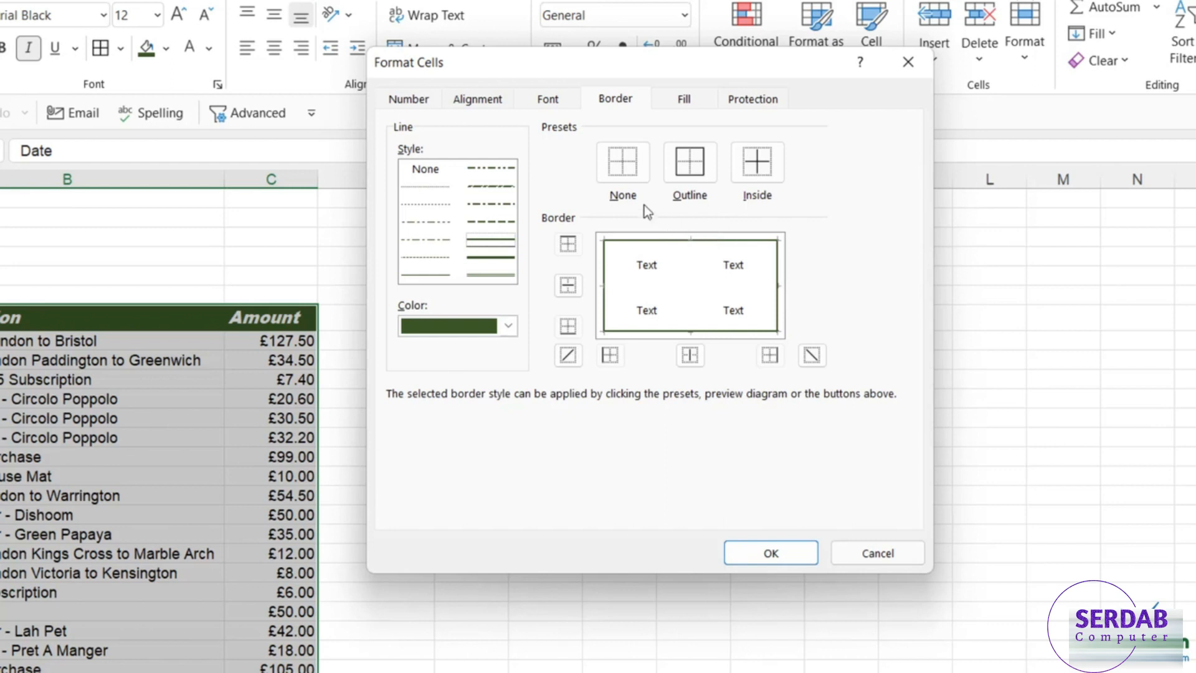
{"action": "left_click", "coordinate": [618, 170]}
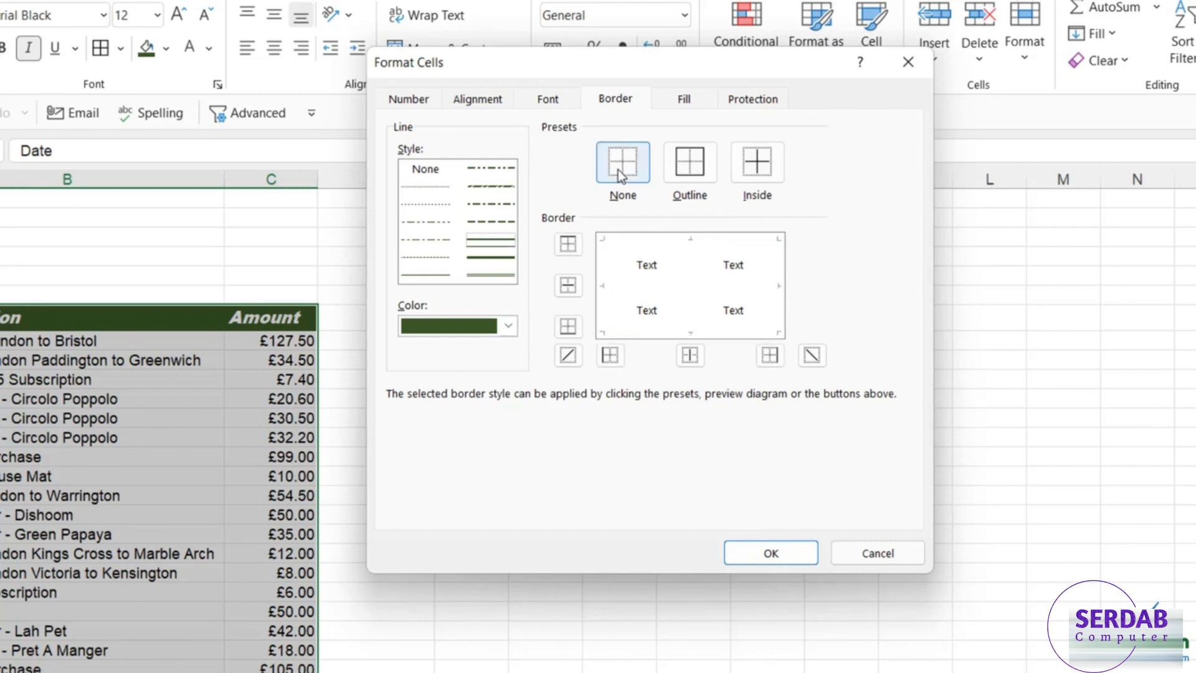
{"action": "left_click", "coordinate": [568, 245]}
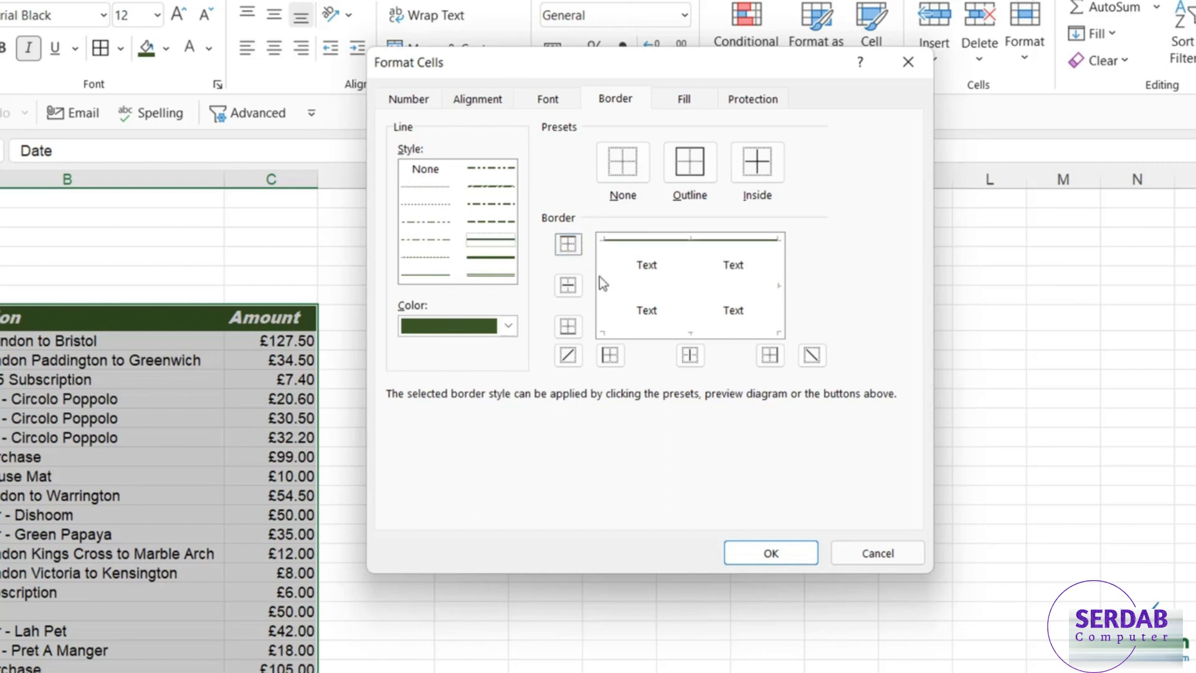
{"action": "left_click", "coordinate": [568, 328]}
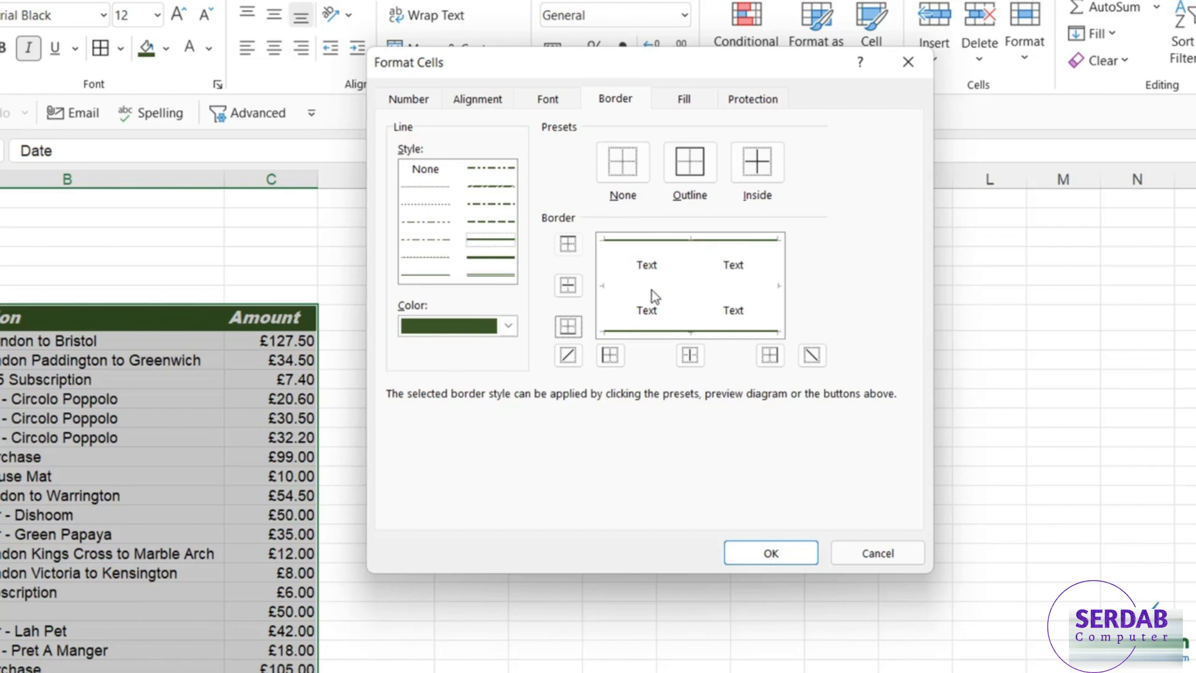
{"action": "left_click", "coordinate": [622, 167]}
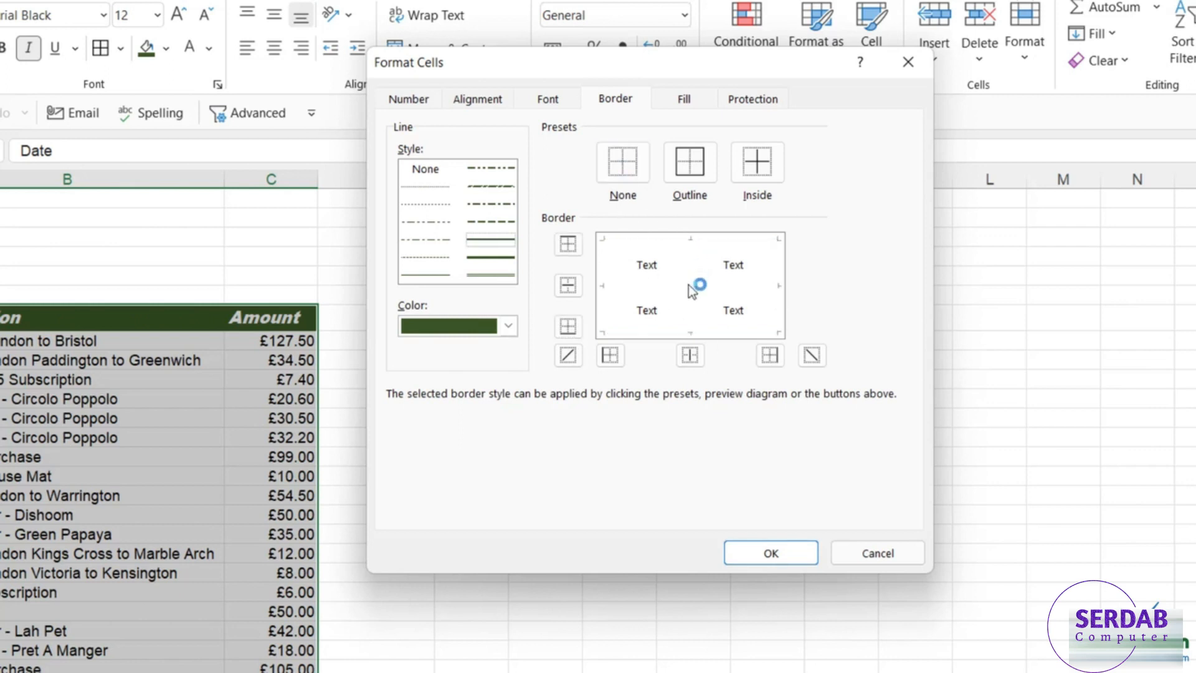
Step: Apply both outline and inside borders to the table A7:C25 and deselect it
{"action": "left_click", "coordinate": [690, 163]}
{"action": "left_click", "coordinate": [753, 169]}
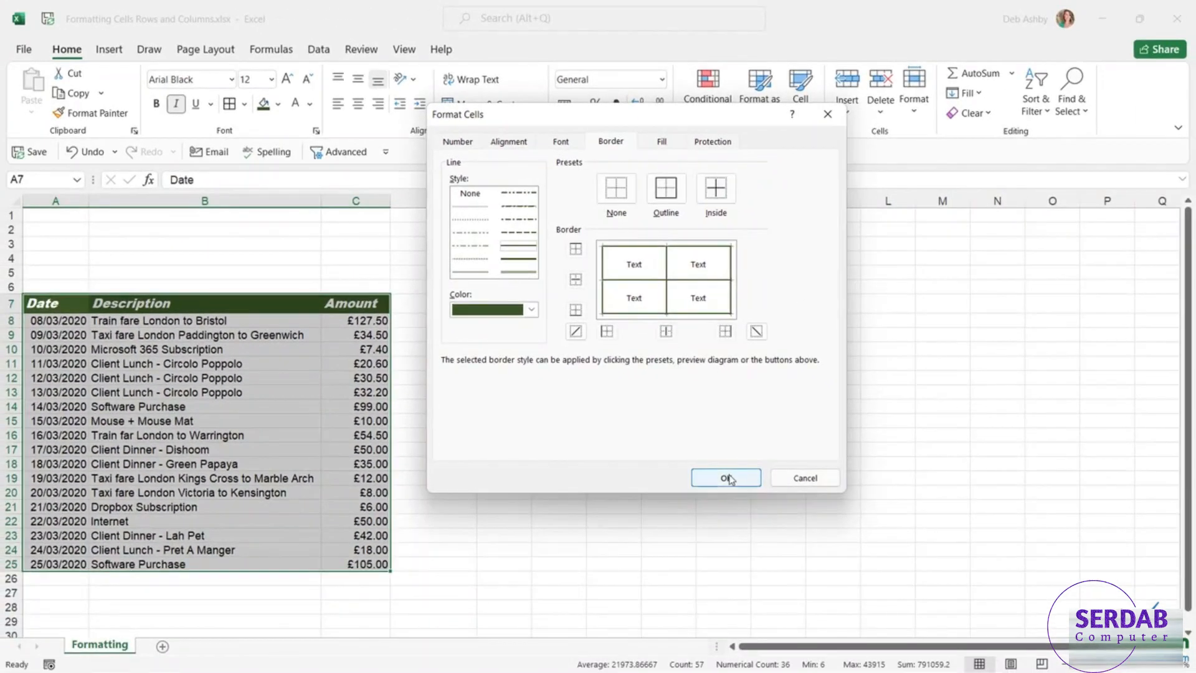
{"action": "left_click", "coordinate": [773, 545]}
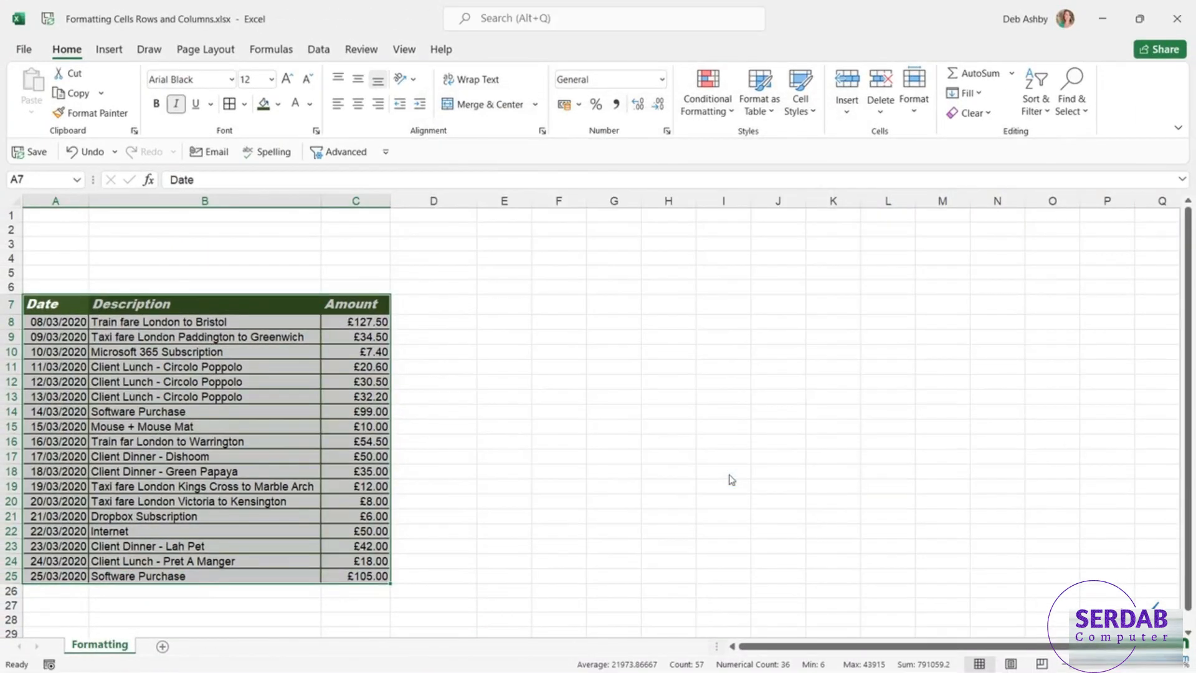
{"action": "left_click", "coordinate": [528, 350]}
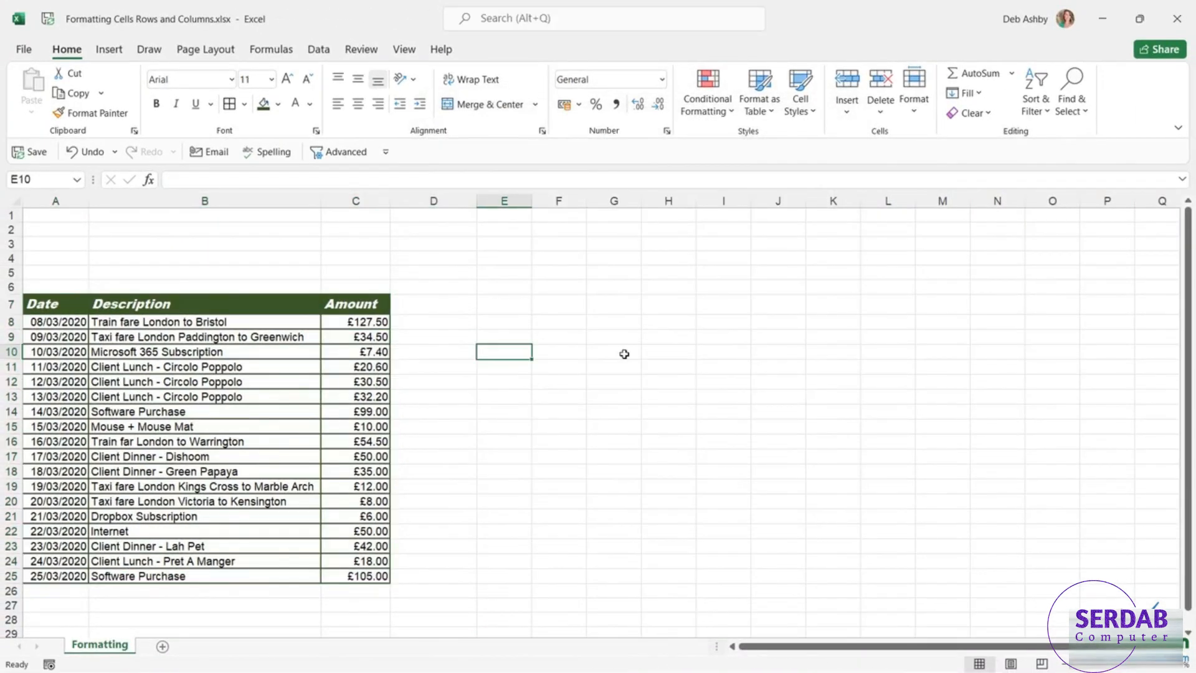